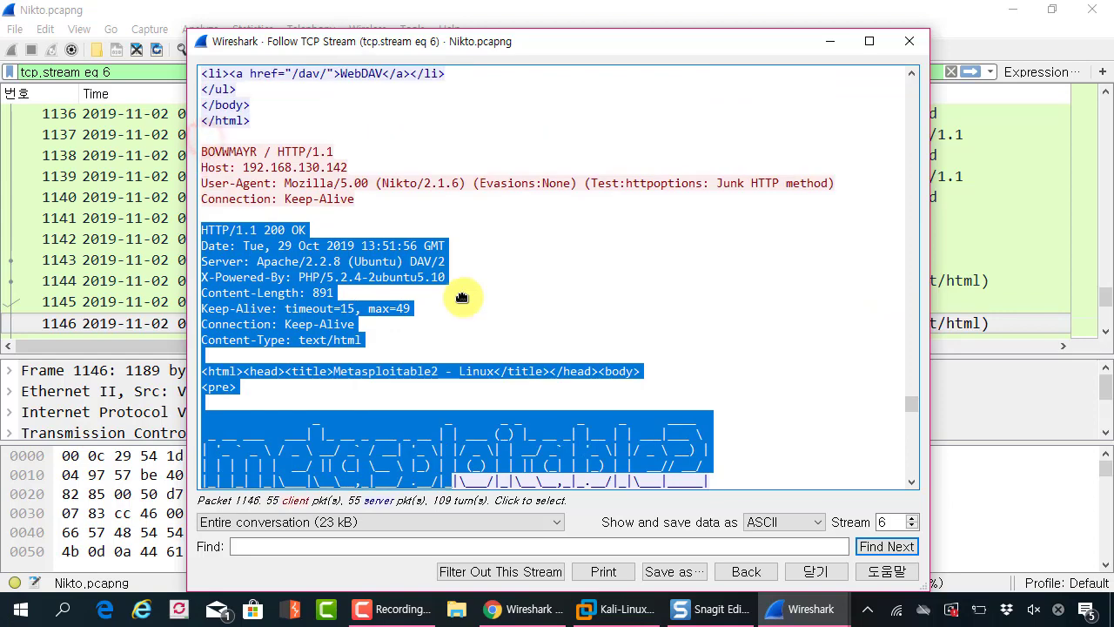
- Examine the remaining Nikto test requests and server responses through the end of the followed TCP stream
left_click_drag(299, 152, 255, 154)
left_click(291, 250)
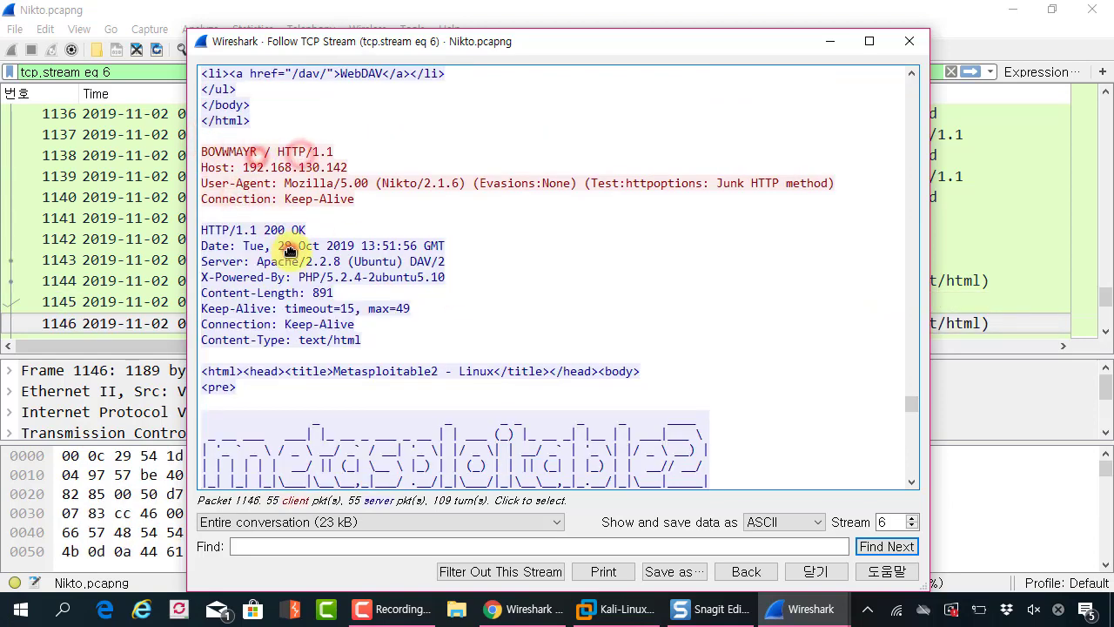
scroll(290, 250, "down", 15)
scroll(291, 251, "down", 20)
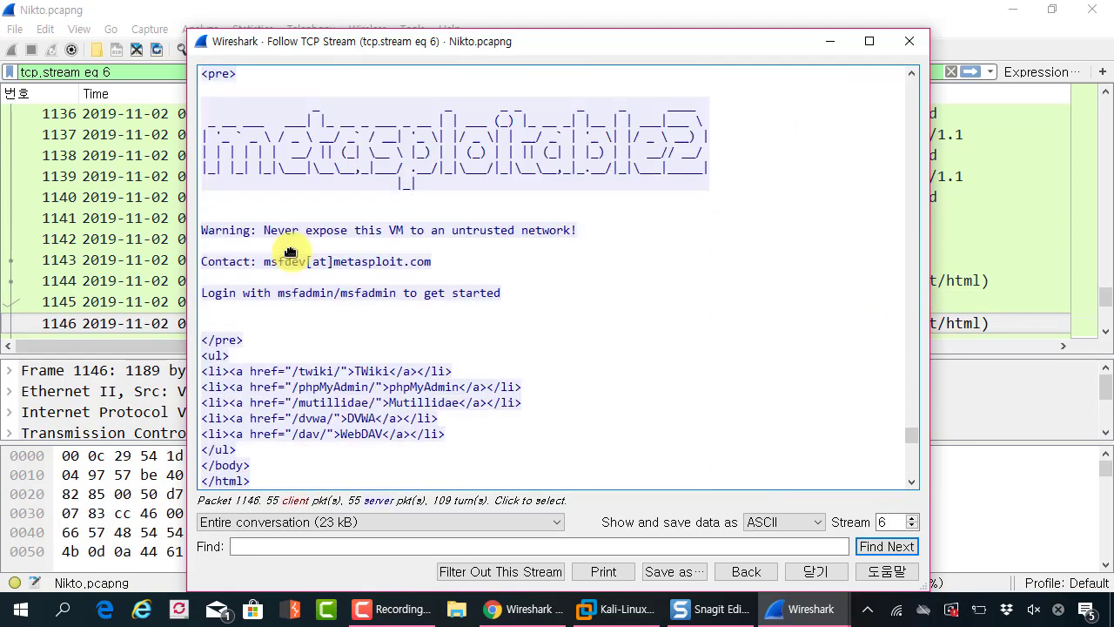
scroll(291, 251, "down", 6)
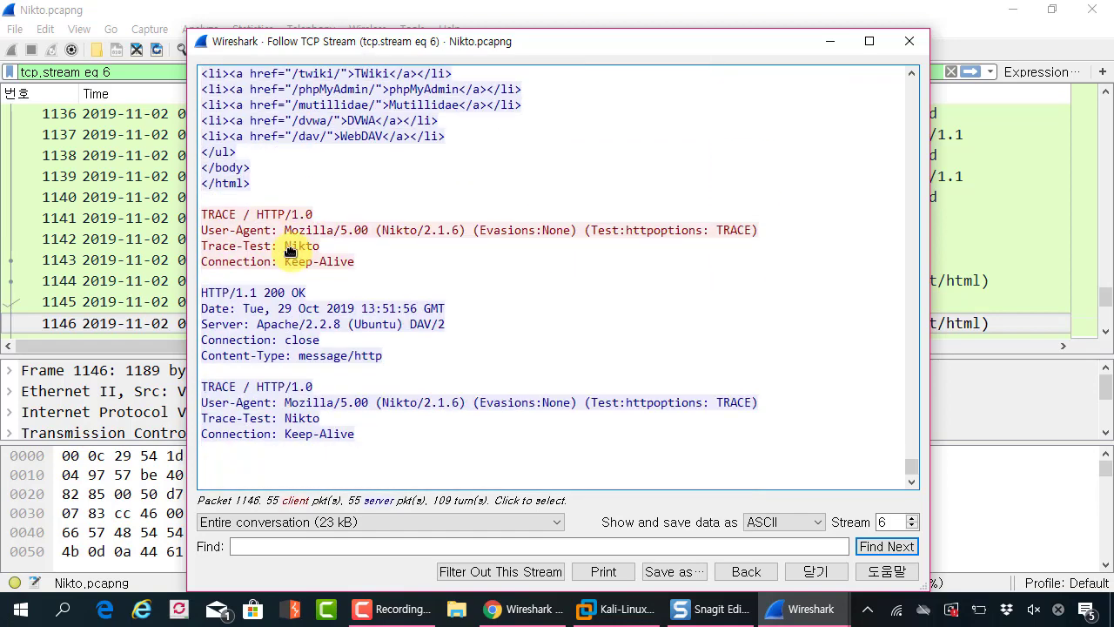
left_click_drag(380, 427, 310, 300)
left_click(477, 331)
- Close the TCP stream view and clear the tcp.stream display filter
left_click(908, 41)
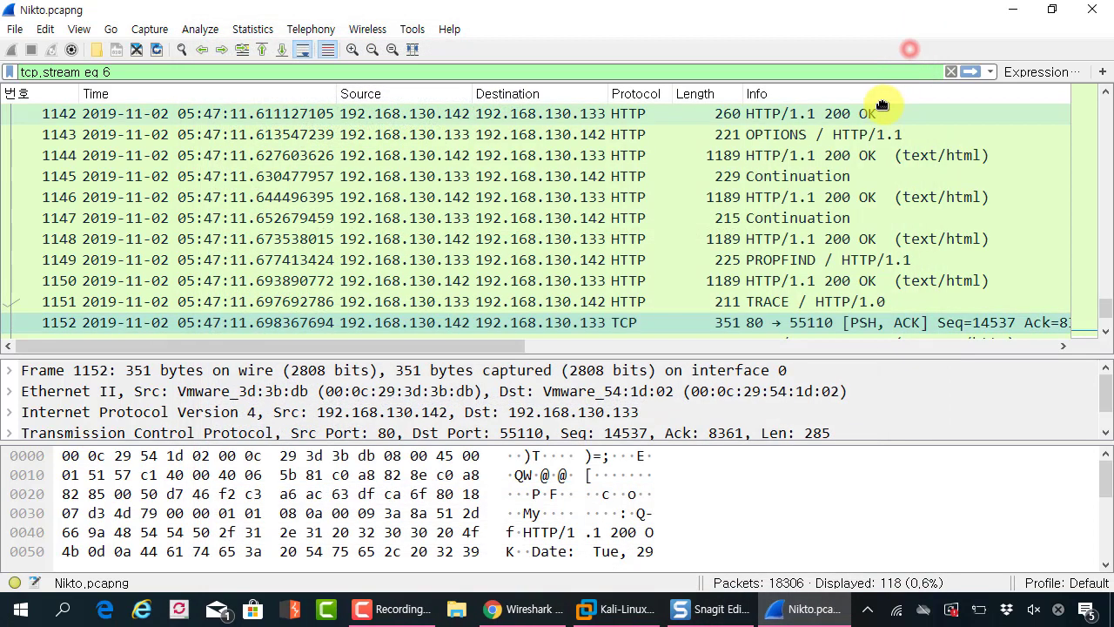
left_click(952, 72)
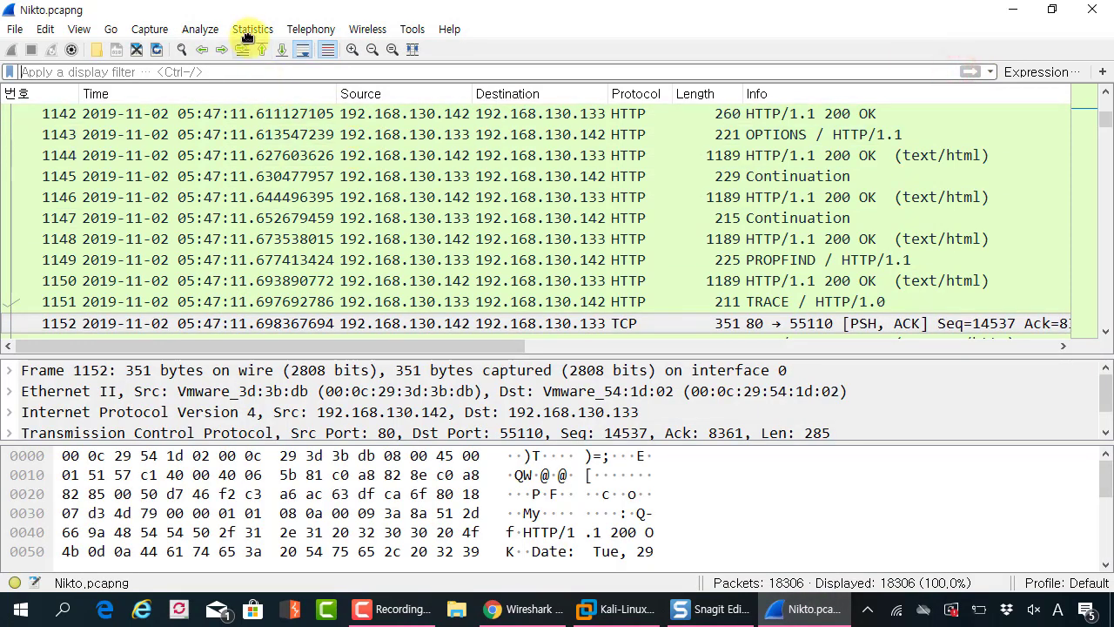
left_click(252, 29)
mouse_move(299, 400)
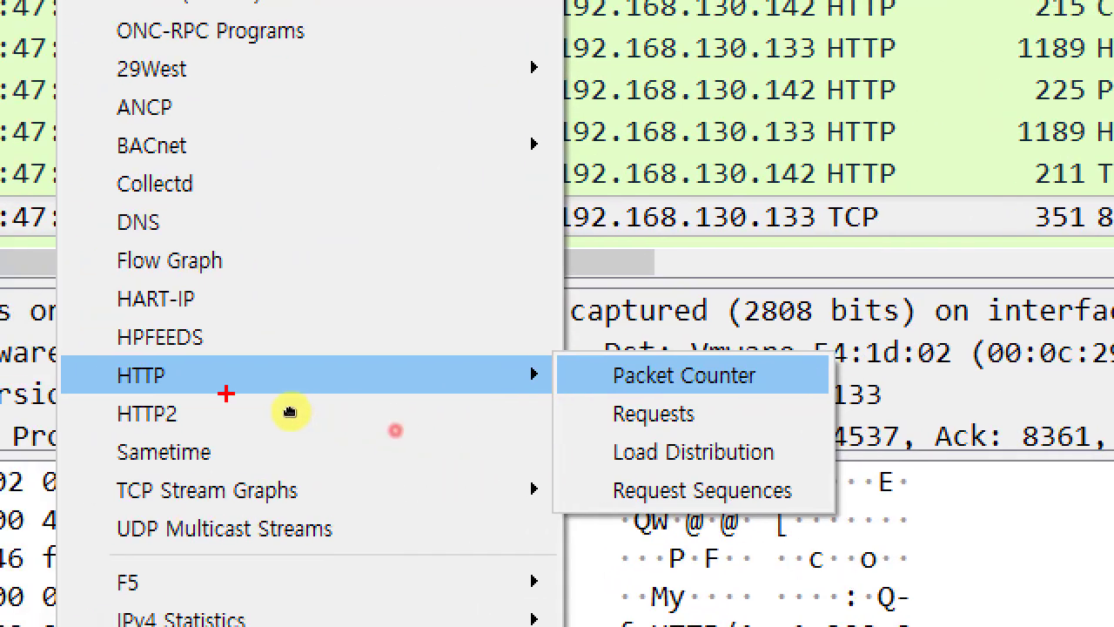
key("Escape")
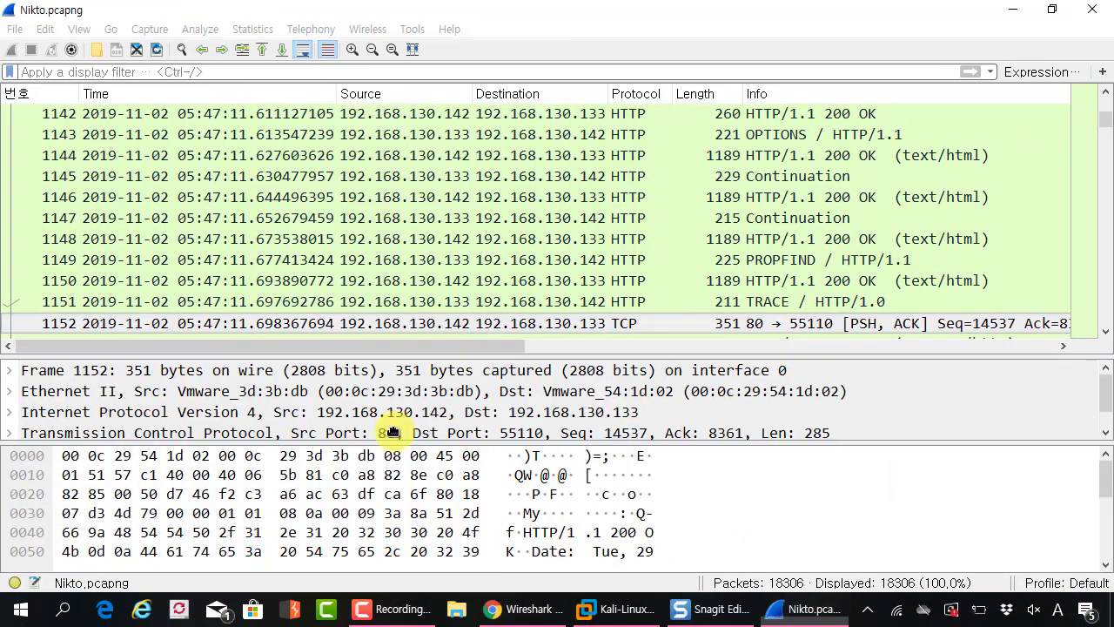
- Open the HTTP Packet Counter statistics for the capture
left_click(261, 30)
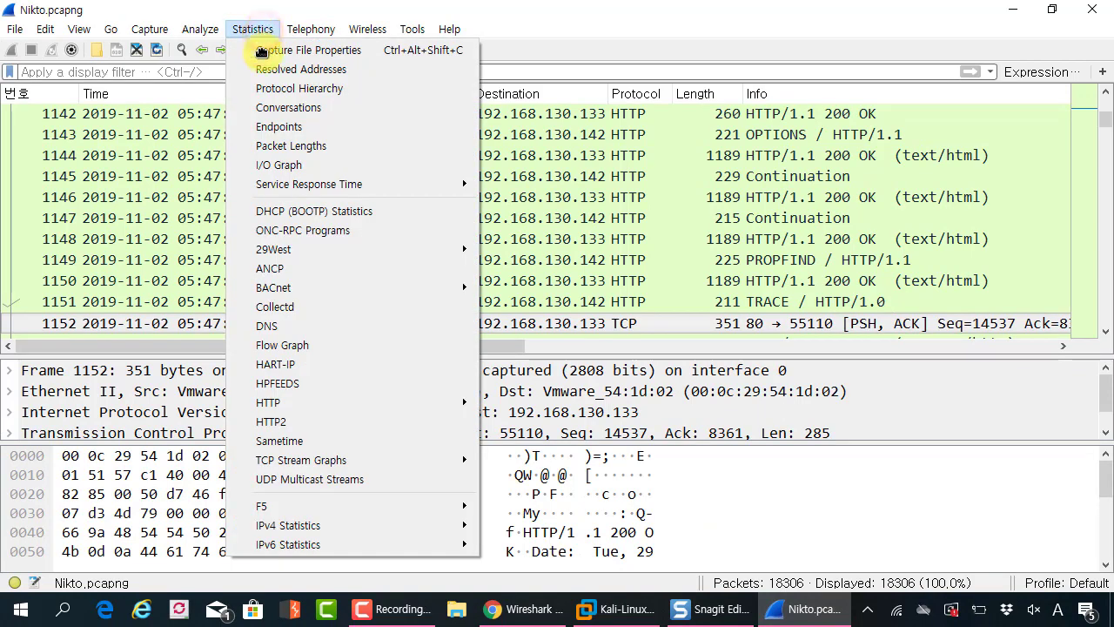
mouse_move(299, 400)
left_click(547, 407)
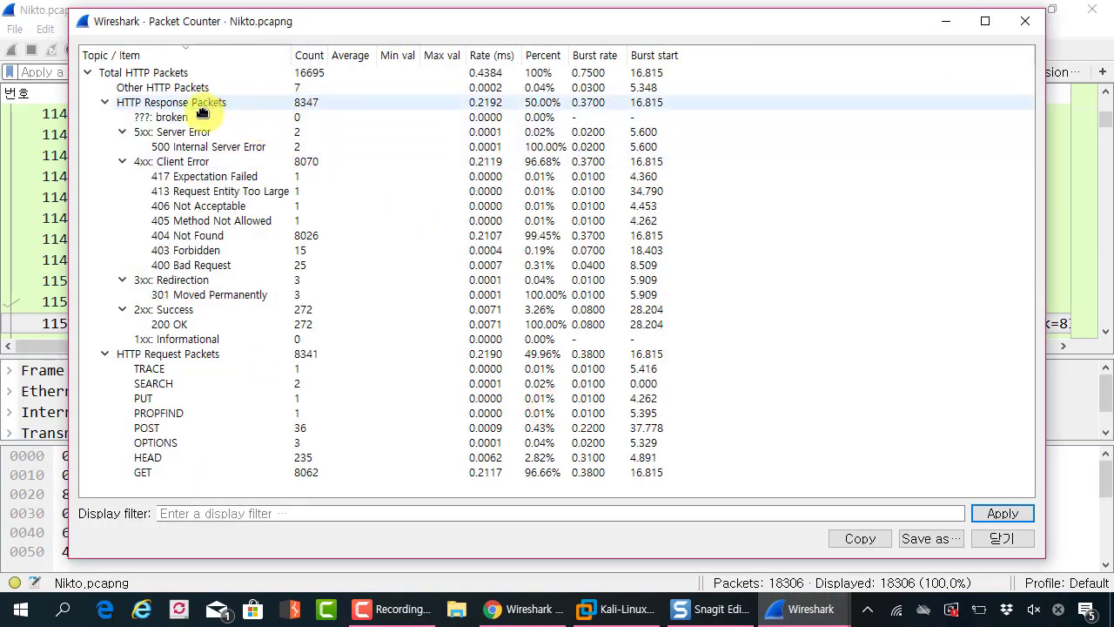
- Examine the HTTP response classes, marking 4xx Client Error and circling the 404 Not Found count with an arrow
left_click(230, 161)
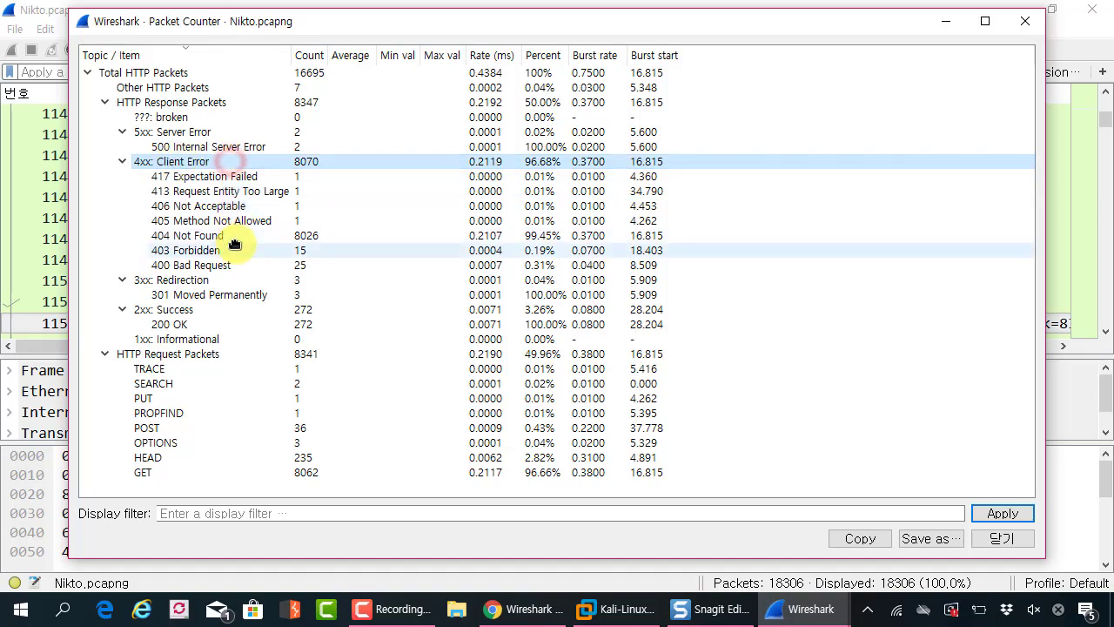
key("ctrl+1")
left_click(132, 292)
left_click_drag(109, 161, 127, 152)
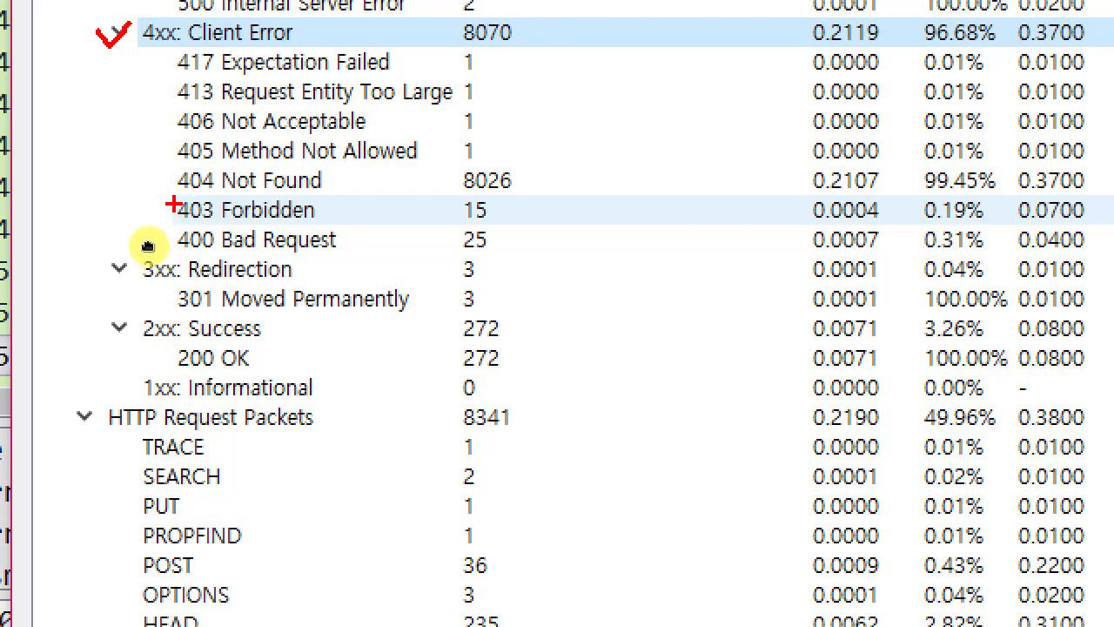
left_click_drag(140, 227, 332, 244)
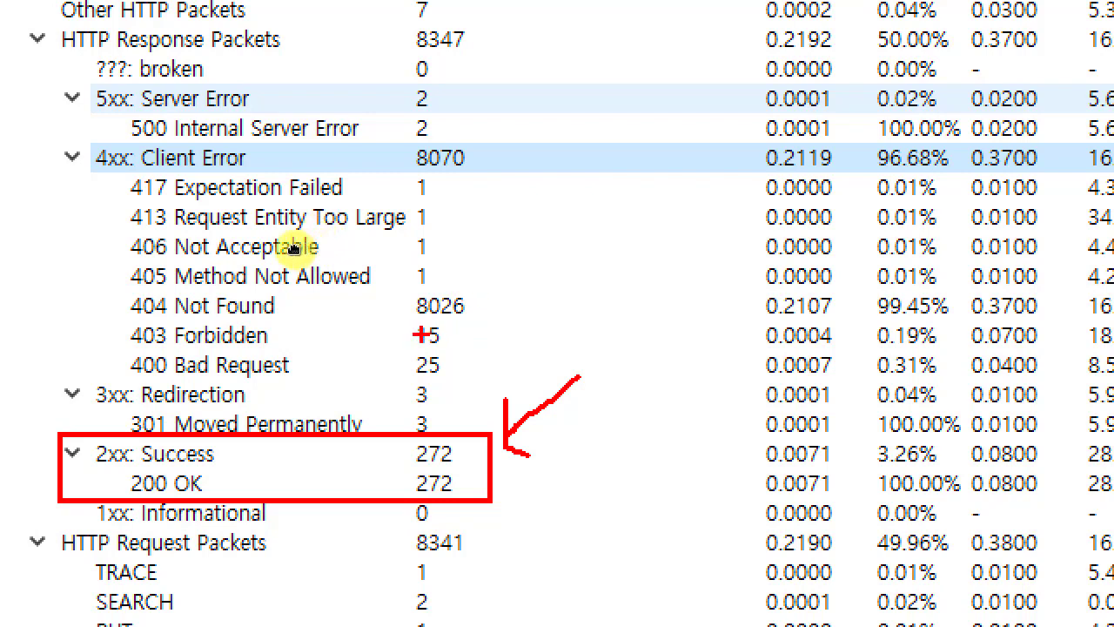
mouse_move(492, 319)
left_mouse_down()
mouse_move(477, 262)
mouse_move(439, 368)
left_mouse_up()
mouse_move(609, 225)
left_mouse_down()
mouse_move(536, 266)
mouse_move(548, 283)
left_mouse_up()
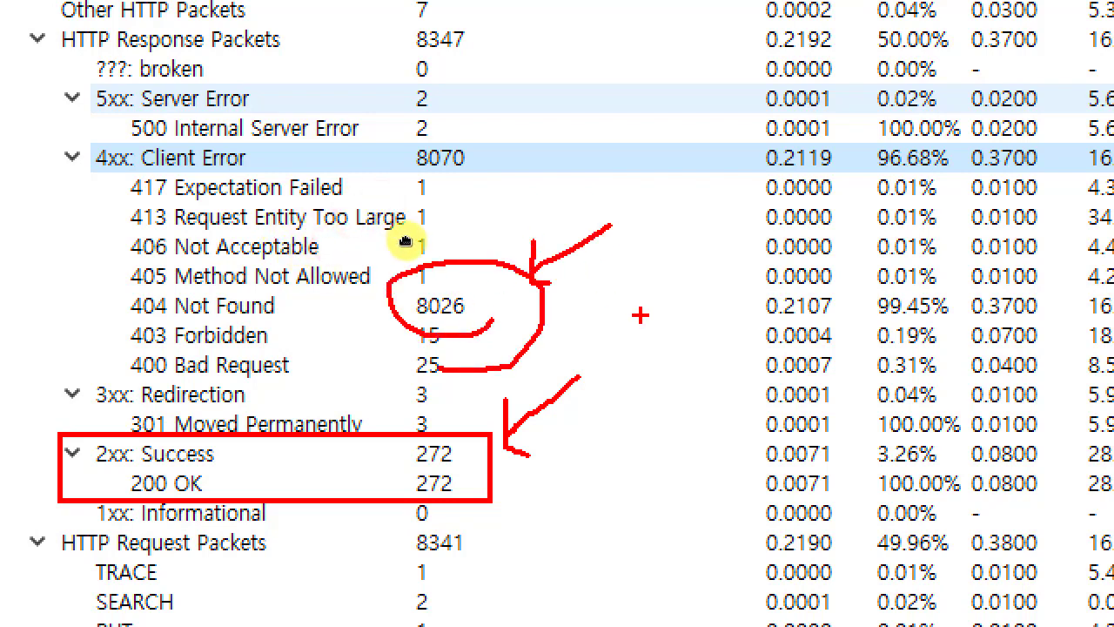
- Sketch a tall hatched rectangle beside the response counts and extend a connecting line from its side
left_click_drag(638, 167, 718, 470)
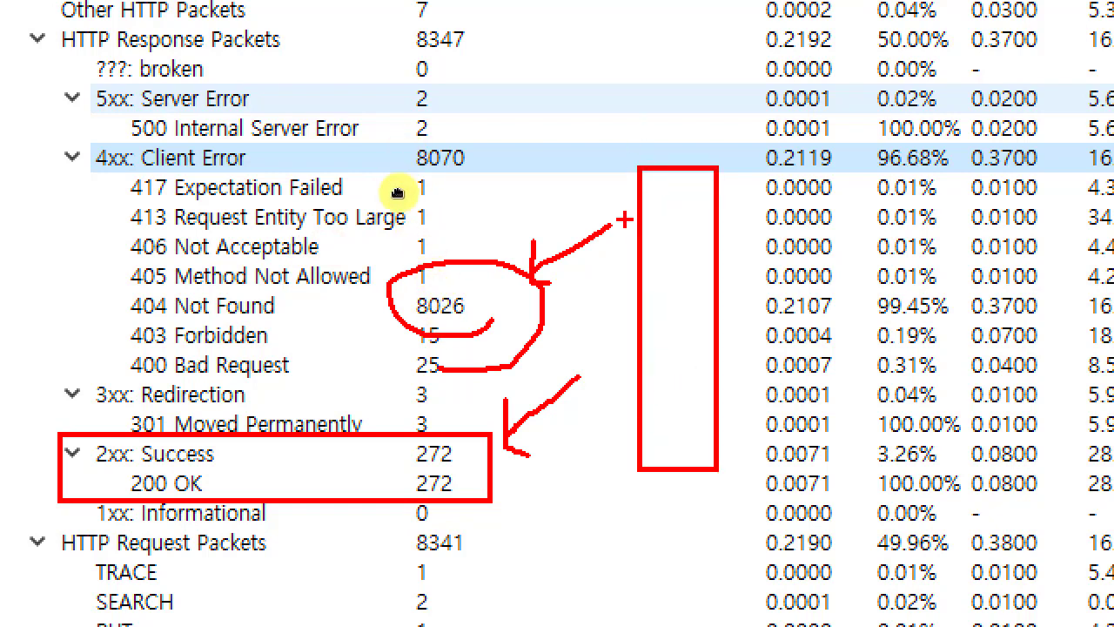
left_click_drag(707, 177, 642, 251)
mouse_move(715, 235)
left_mouse_down()
mouse_move(614, 309)
mouse_move(636, 348)
left_mouse_up()
mouse_move(719, 356)
left_mouse_down()
mouse_move(651, 403)
mouse_move(687, 420)
left_mouse_up()
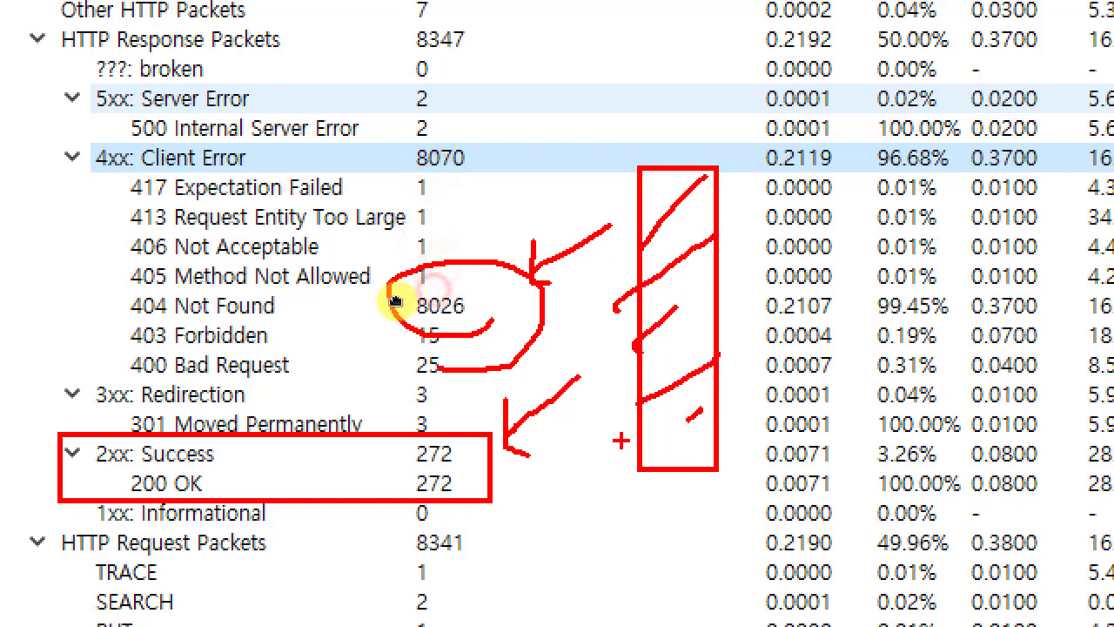
left_click_drag(702, 292, 775, 291)
left_click_drag(767, 275, 764, 313)
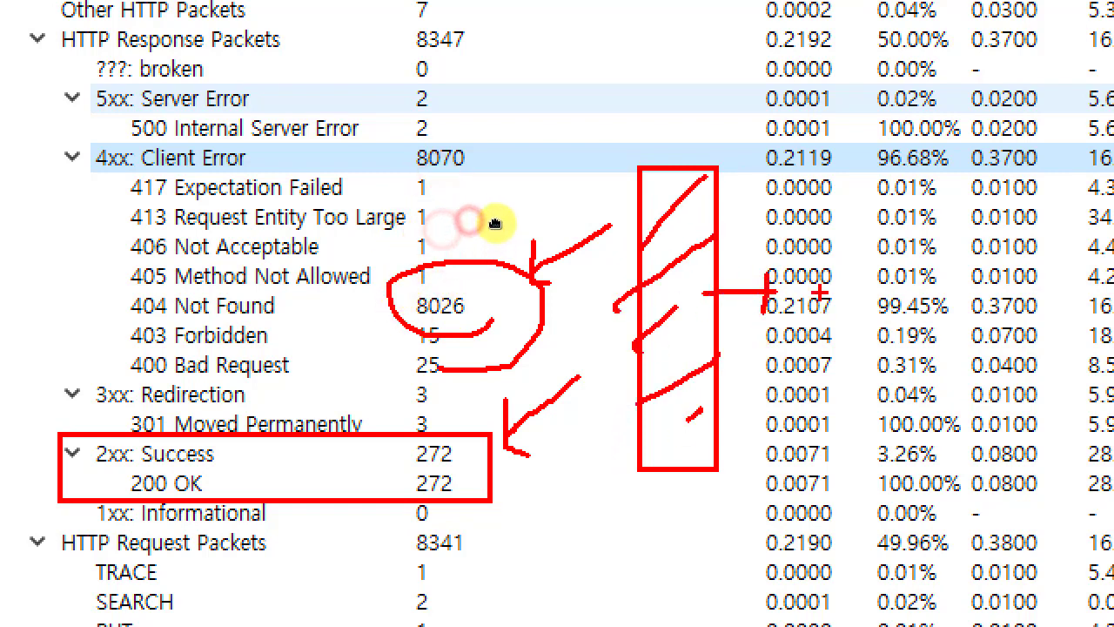
- Draw a small hatched box at the end of the connecting line and circle it
left_click_drag(799, 250, 873, 311)
left_click_drag(821, 282, 806, 291)
mouse_move(856, 254)
left_mouse_down()
mouse_move(818, 306)
mouse_move(849, 310)
left_mouse_up()
left_click_drag(873, 268, 851, 305)
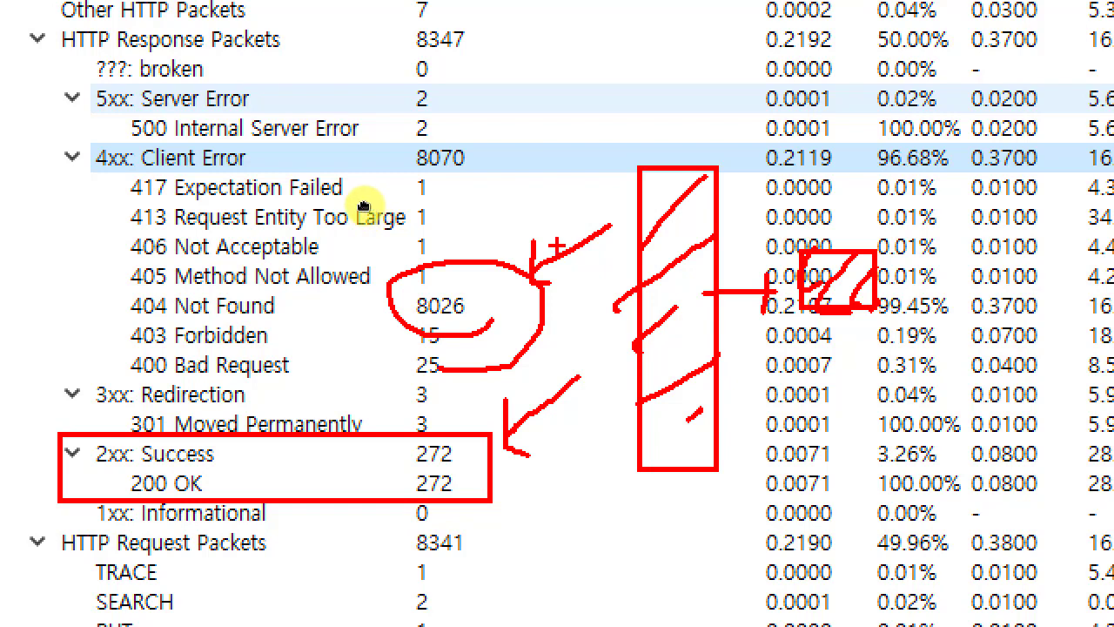
mouse_move(893, 317)
left_mouse_down()
mouse_move(786, 216)
mouse_move(848, 369)
left_mouse_up()
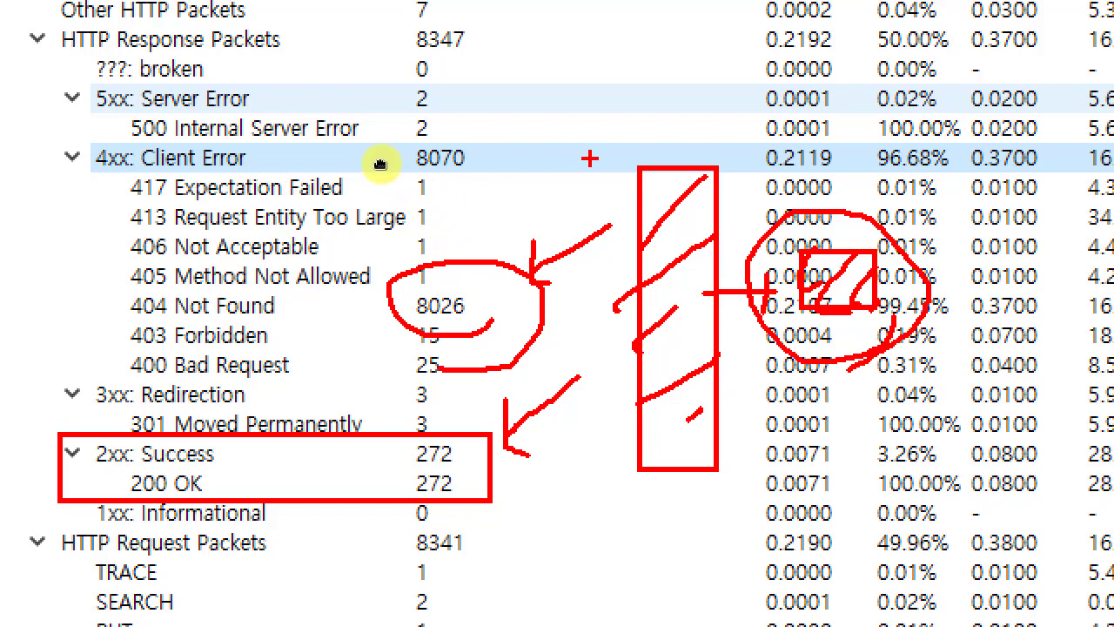
- Add a narrow hatched rectangle beside the tall one and an arrow pointing down at the tall rectangle
mouse_move(575, 171)
left_mouse_down()
mouse_move(595, 452)
mouse_move(618, 480)
mouse_move(623, 468)
left_mouse_up()
mouse_move(605, 182)
left_mouse_down()
mouse_move(592, 294)
mouse_move(613, 477)
left_mouse_up()
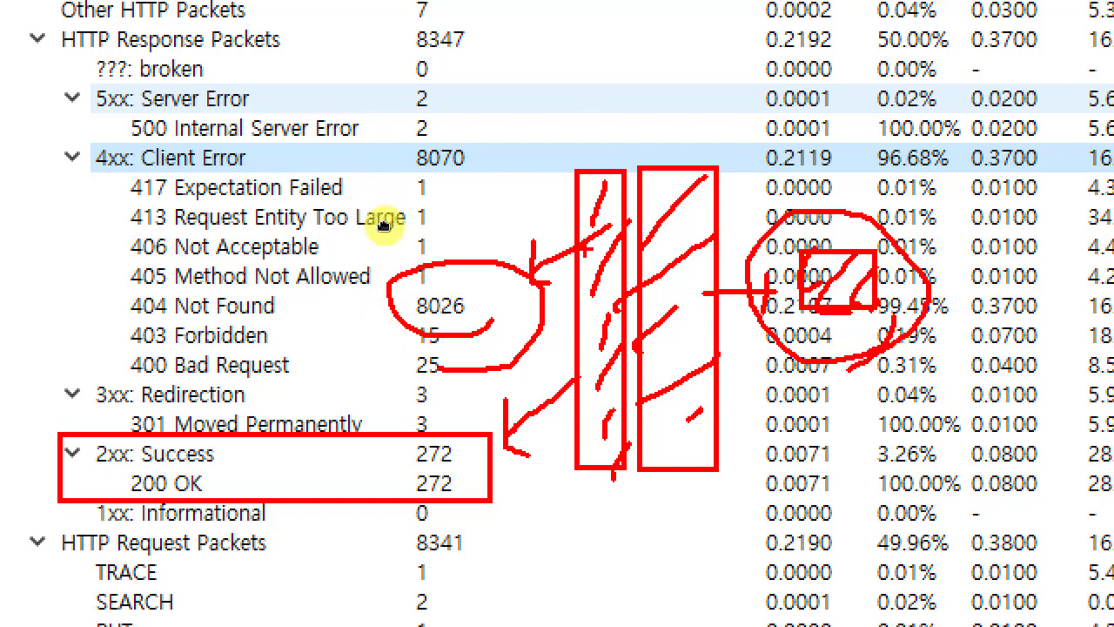
mouse_move(671, 106)
left_mouse_down()
mouse_move(671, 157)
mouse_move(680, 145)
left_mouse_up()
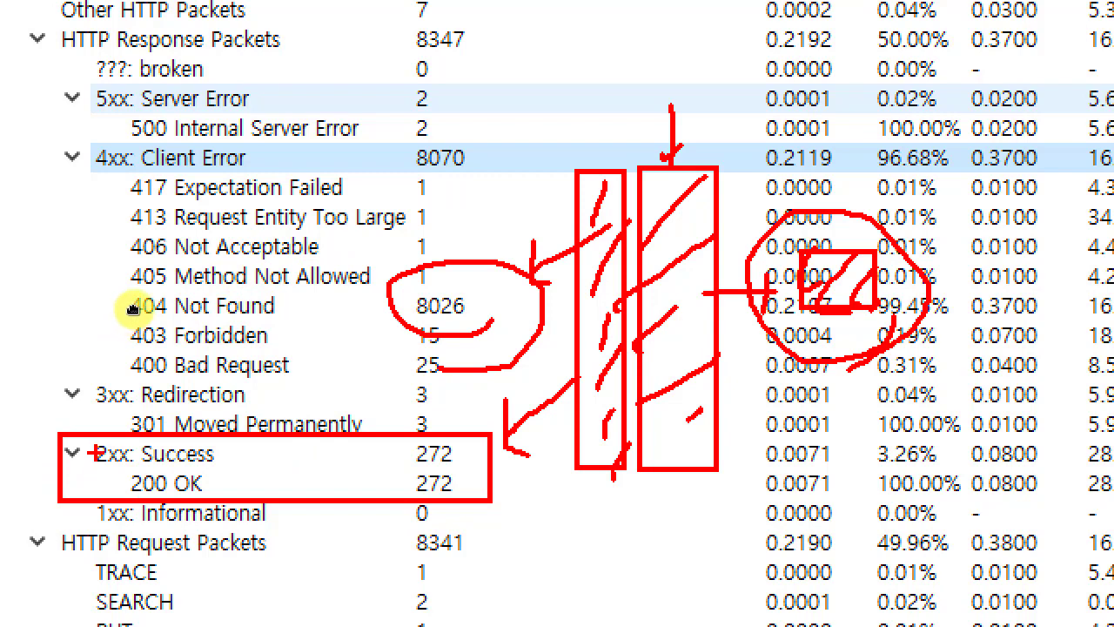
- Circle the 2xx Success and 200 OK counts, clear the annotations and close the packet counter
mouse_move(462, 513)
left_mouse_down()
mouse_move(380, 475)
mouse_move(493, 451)
mouse_move(380, 442)
mouse_move(496, 448)
mouse_move(357, 414)
mouse_move(514, 477)
mouse_move(355, 415)
mouse_move(390, 475)
left_mouse_up()
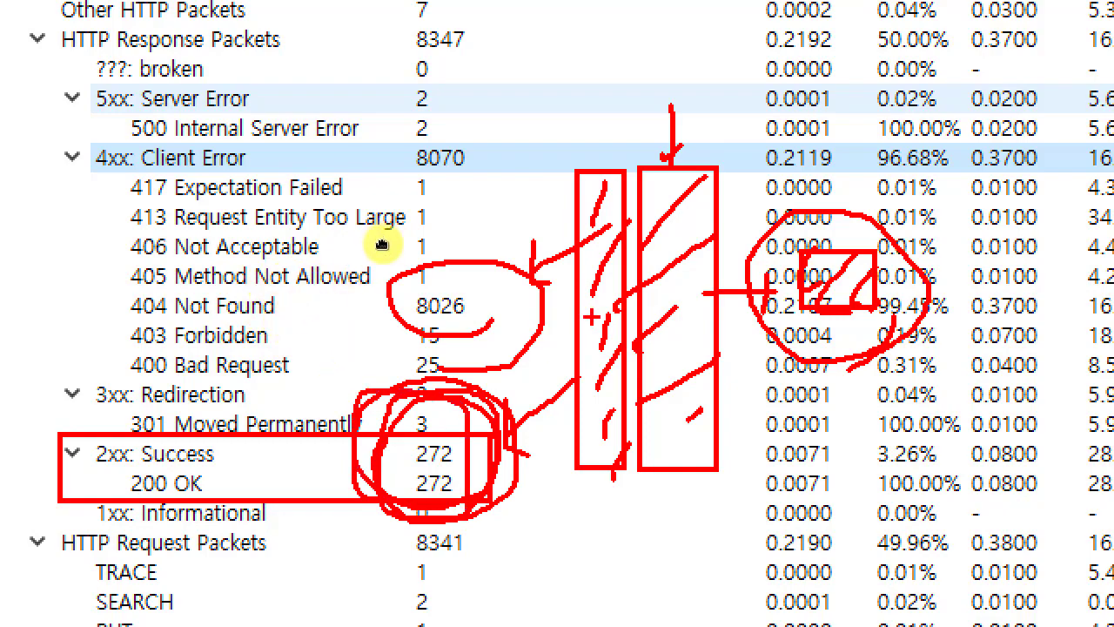
key("Escape")
left_click(1024, 21)
- Open the HTTP Requests statistics, then enlarge and reposition the window to show more of the list
left_click(292, 29)
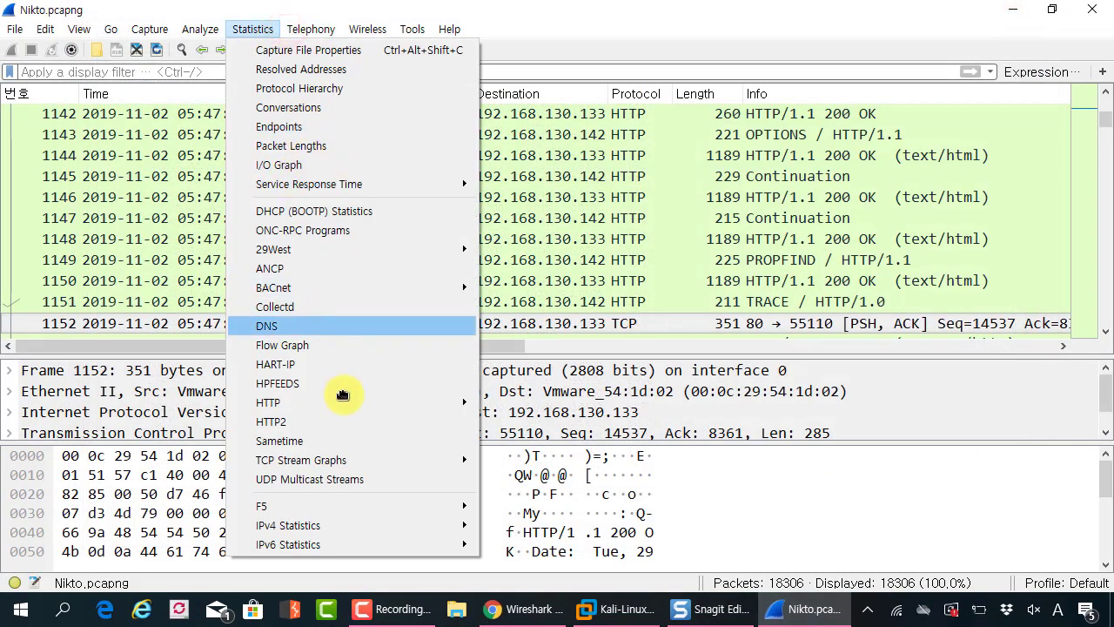
mouse_move(343, 402)
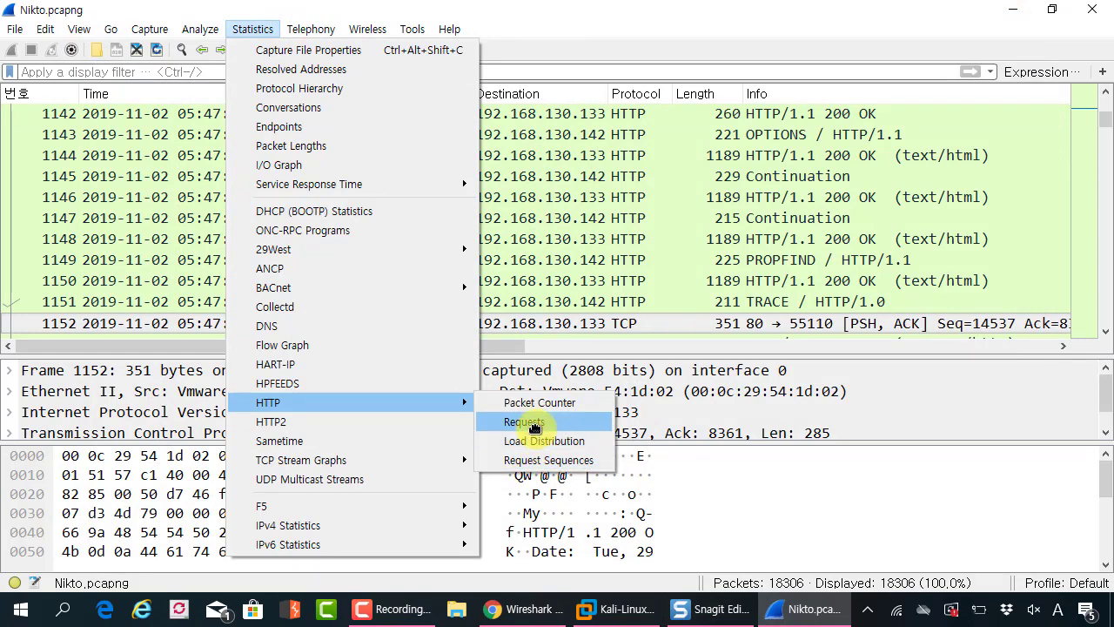
left_click(534, 427)
left_click_drag(440, 148, 406, 63)
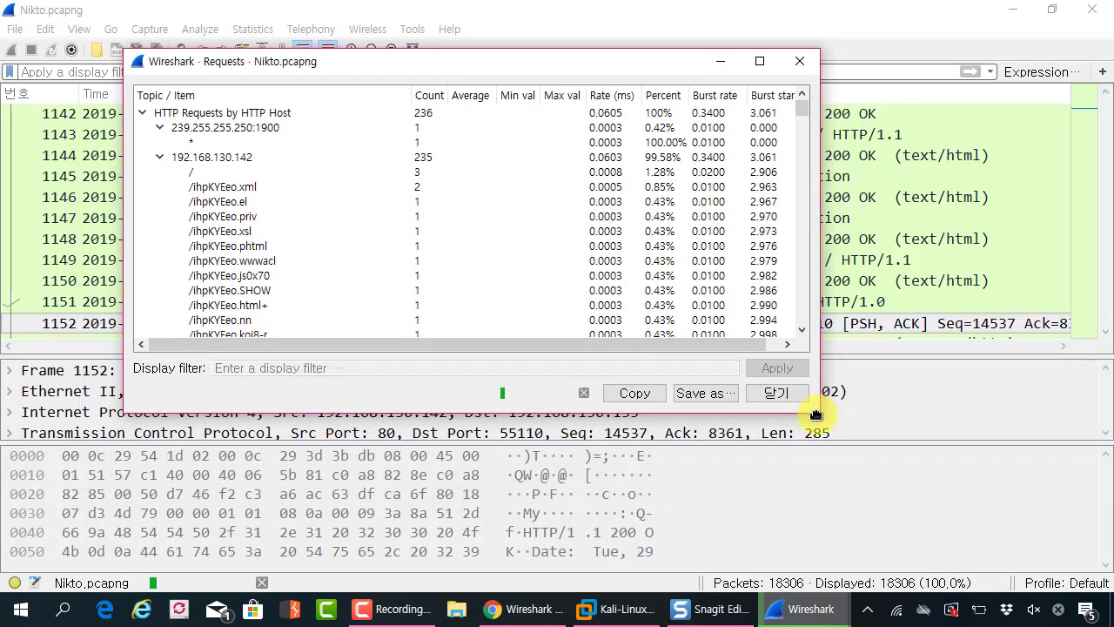
left_click_drag(817, 413, 1001, 537)
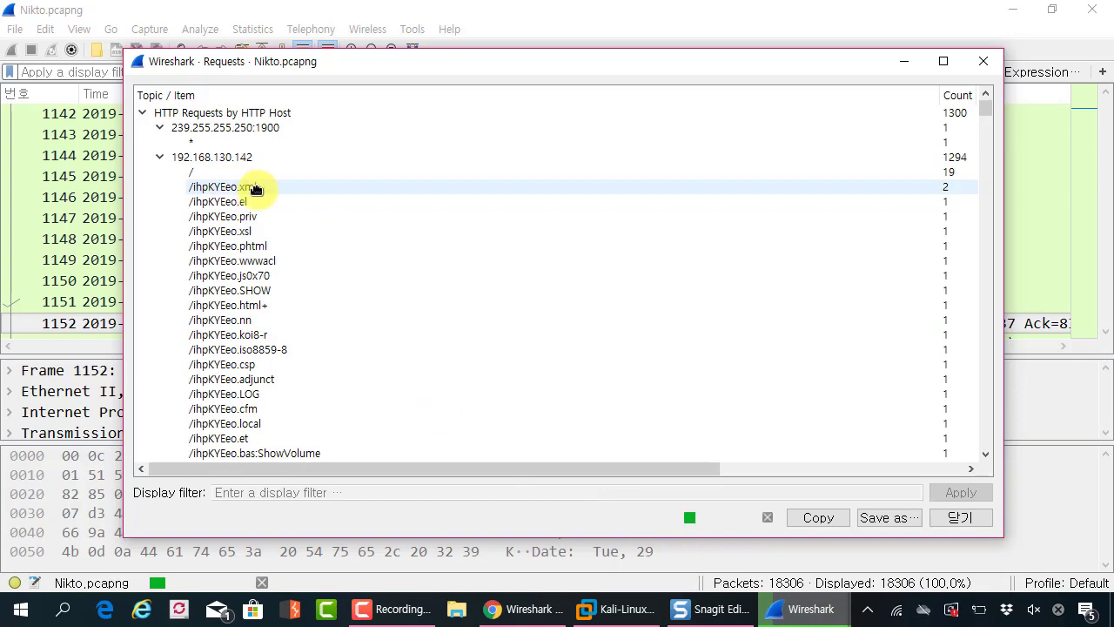
left_click_drag(828, 61, 778, 32)
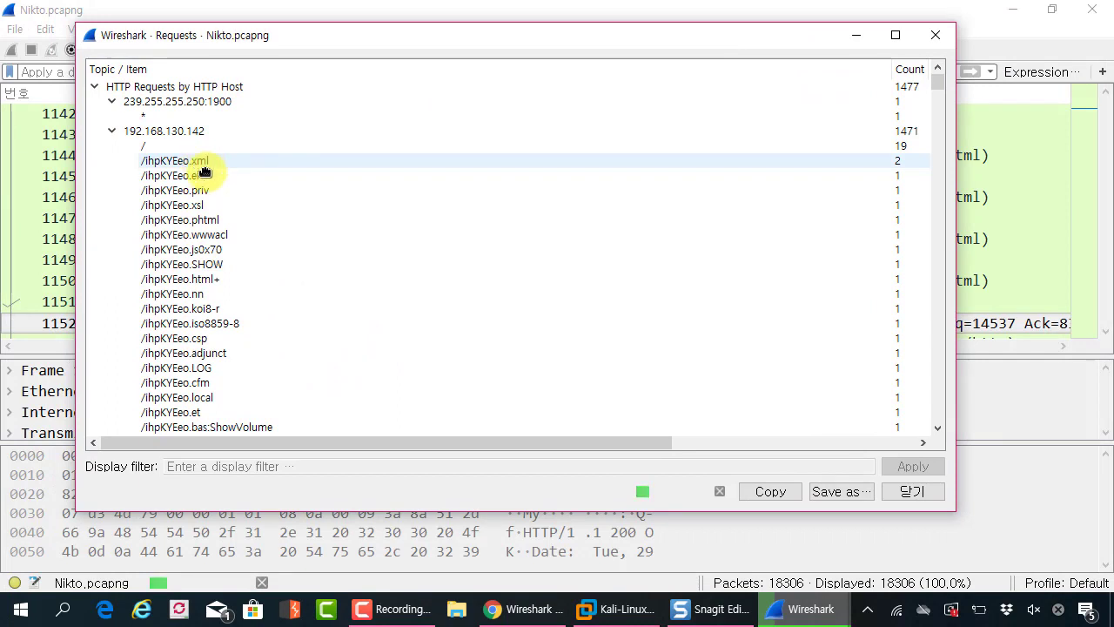
- Examine the file paths and extensions requested from host 192.168.130.142 in the HTTP Requests list
scroll(166, 281, "down", 7)
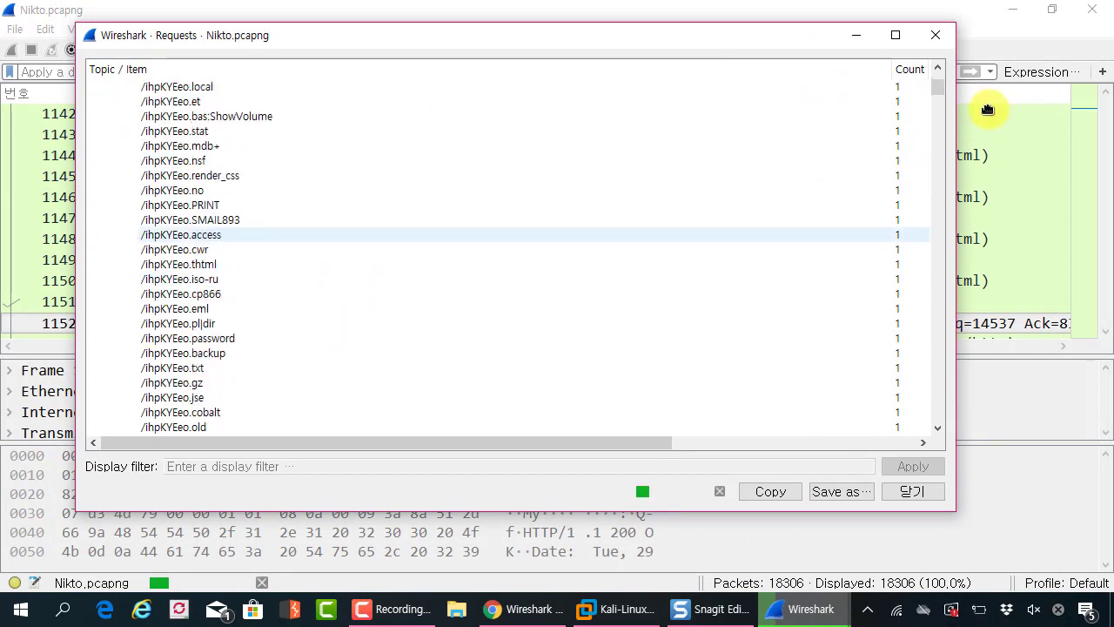
left_click_drag(939, 91, 940, 116)
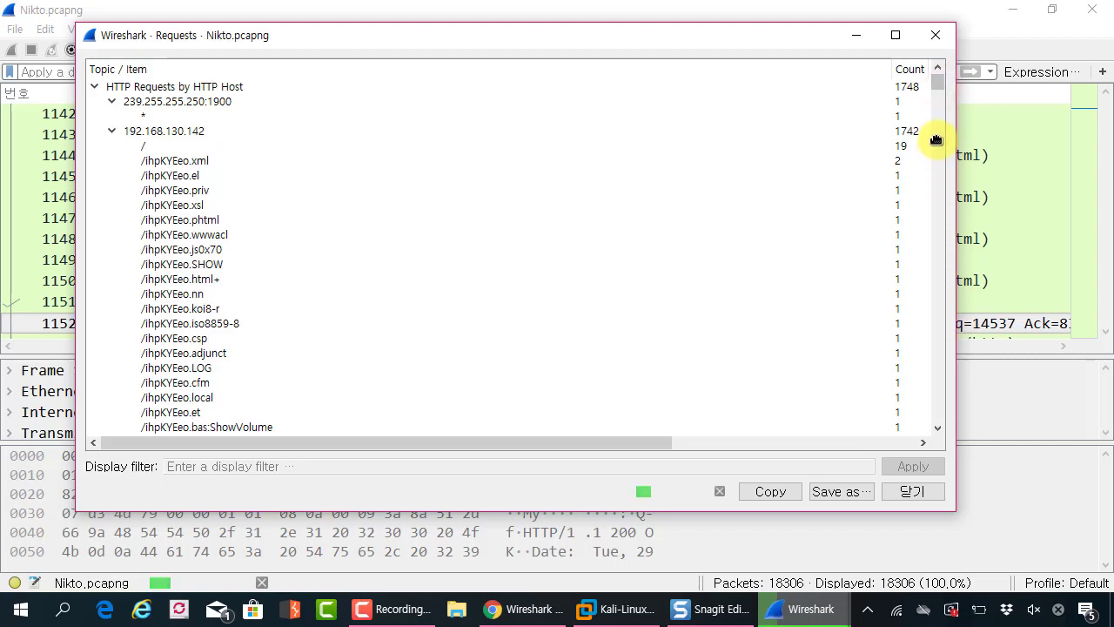
left_click_drag(938, 99, 936, 240)
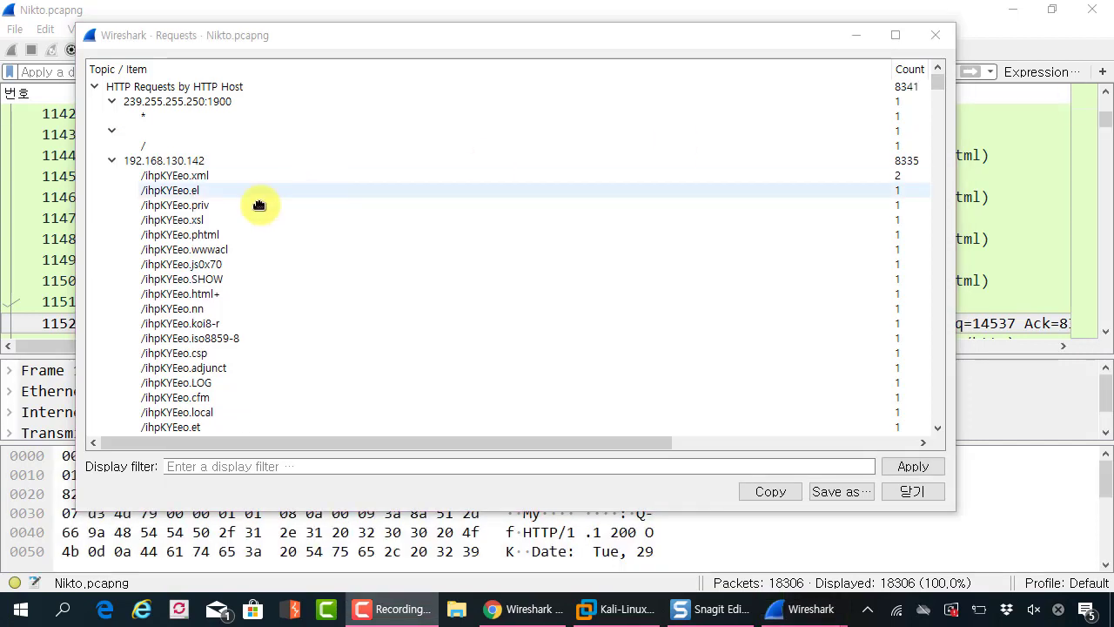
left_click(255, 250)
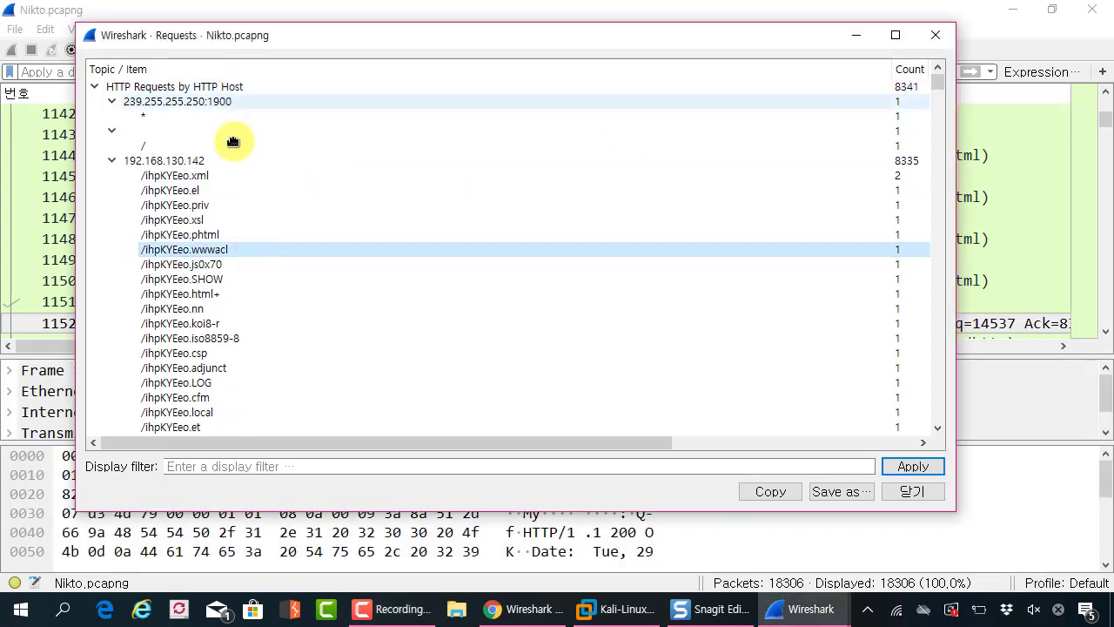
left_click_drag(185, 34, 265, 28)
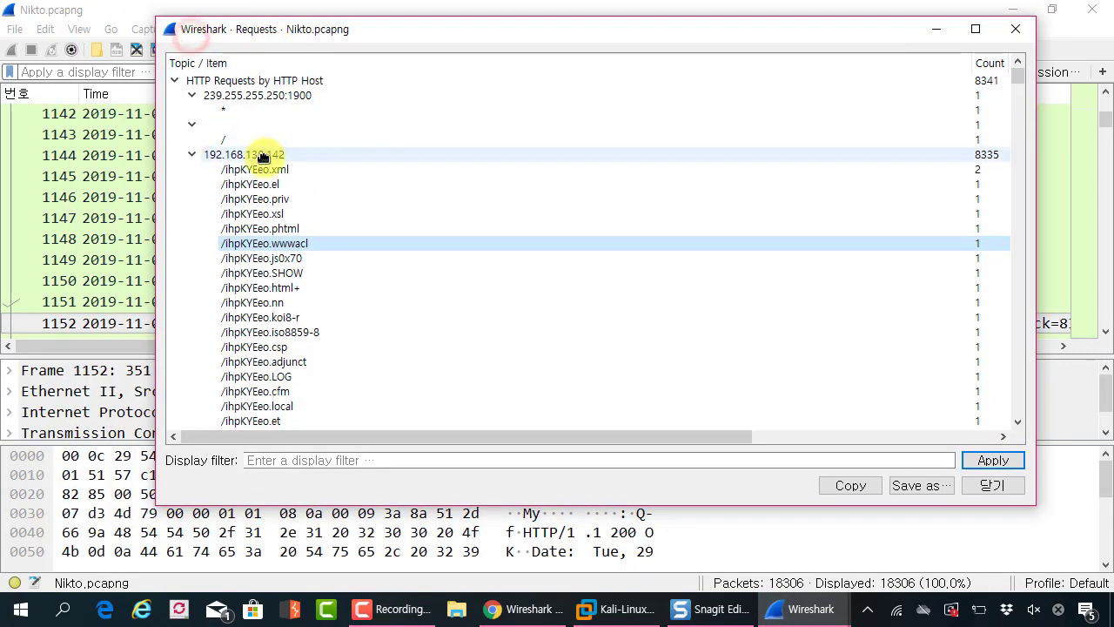
left_click(269, 168)
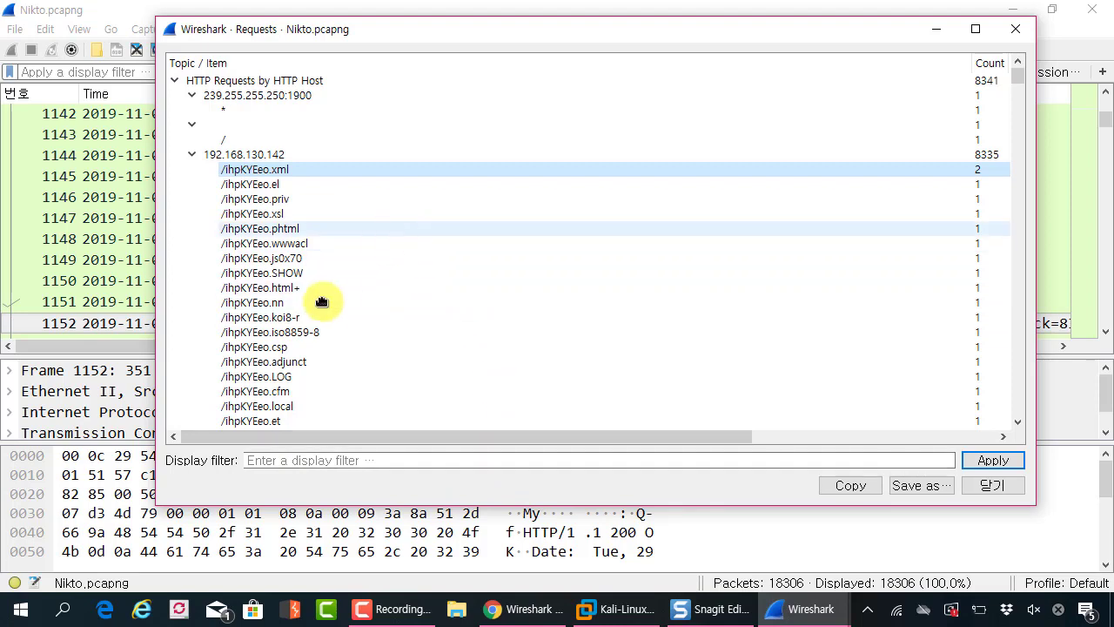
scroll(305, 153, "down", 4)
scroll(319, 268, "down", 3)
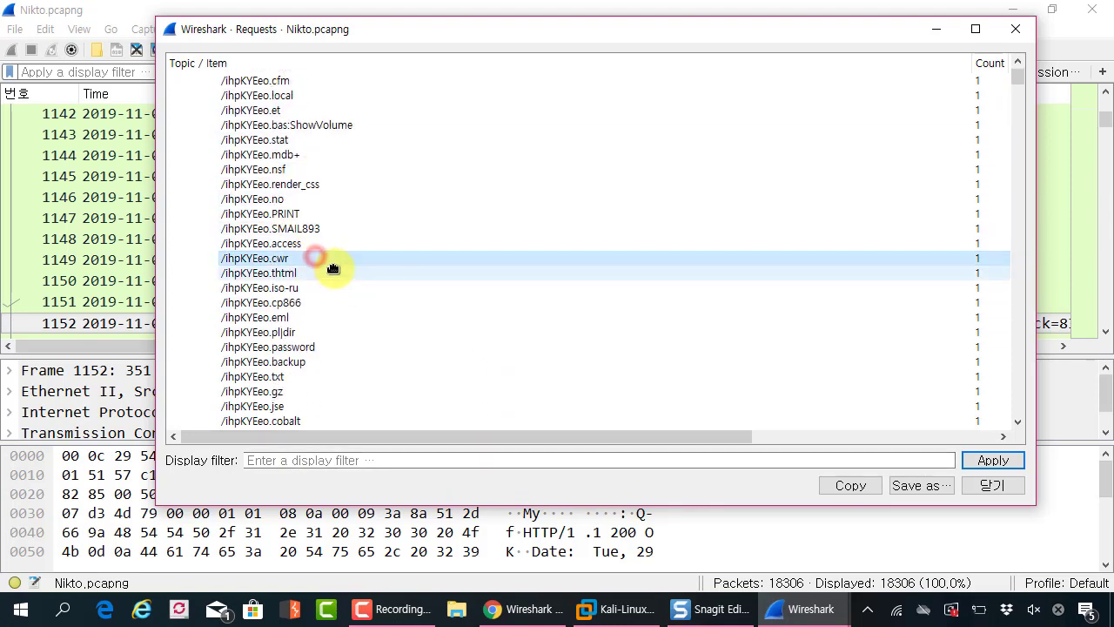
scroll(330, 269, "down", 5)
scroll(333, 269, "down", 6)
left_click(331, 271)
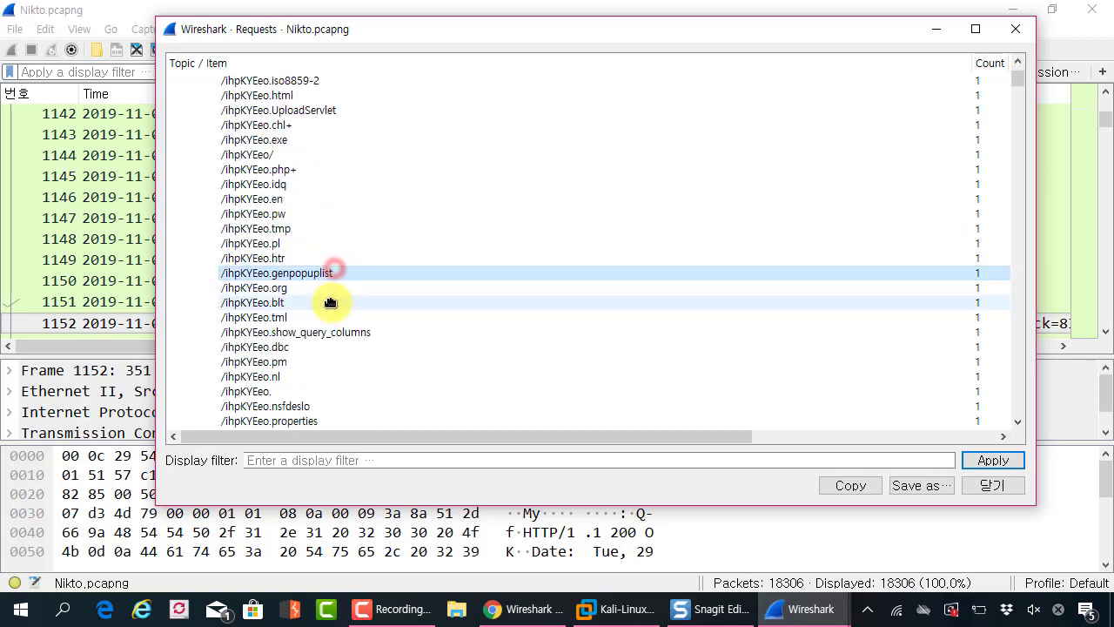
scroll(294, 292, "down", 10)
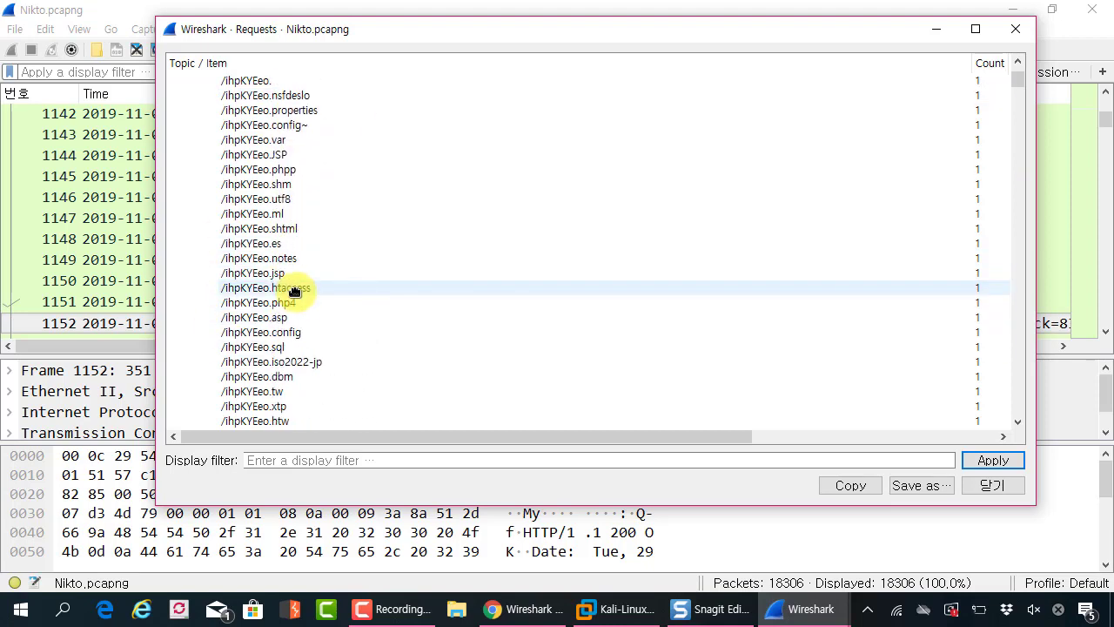
- Examine the random-named /ihpKYEeo file extension requests and the backup archive and certificate file requests such as /backup.tar and /192168130142.pem
left_click(282, 198)
left_click(282, 243)
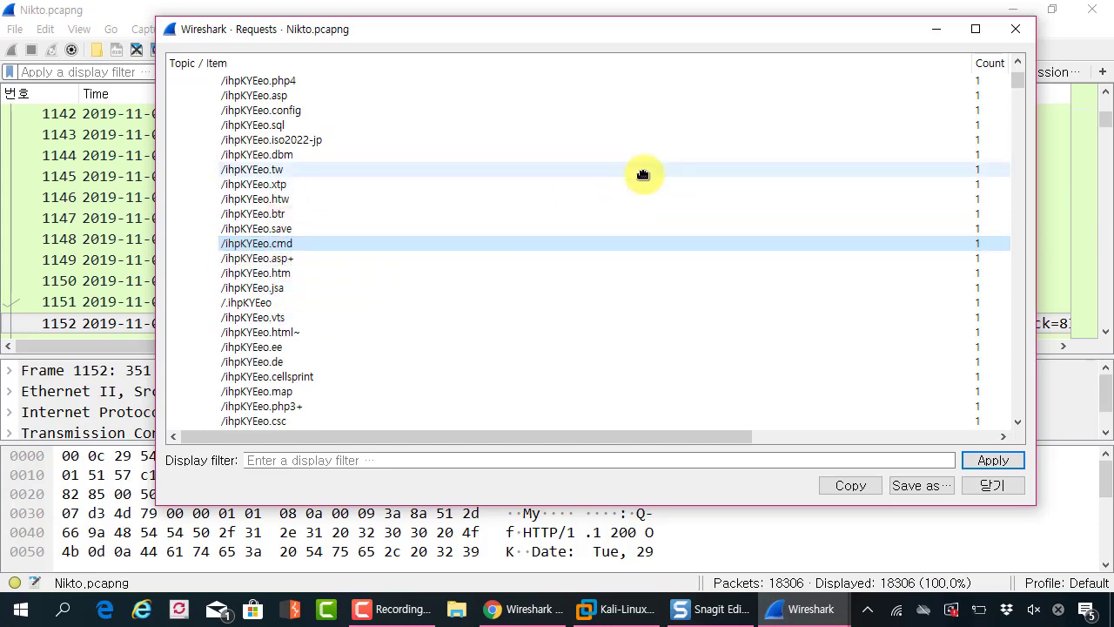
left_click_drag(1012, 80, 1012, 87)
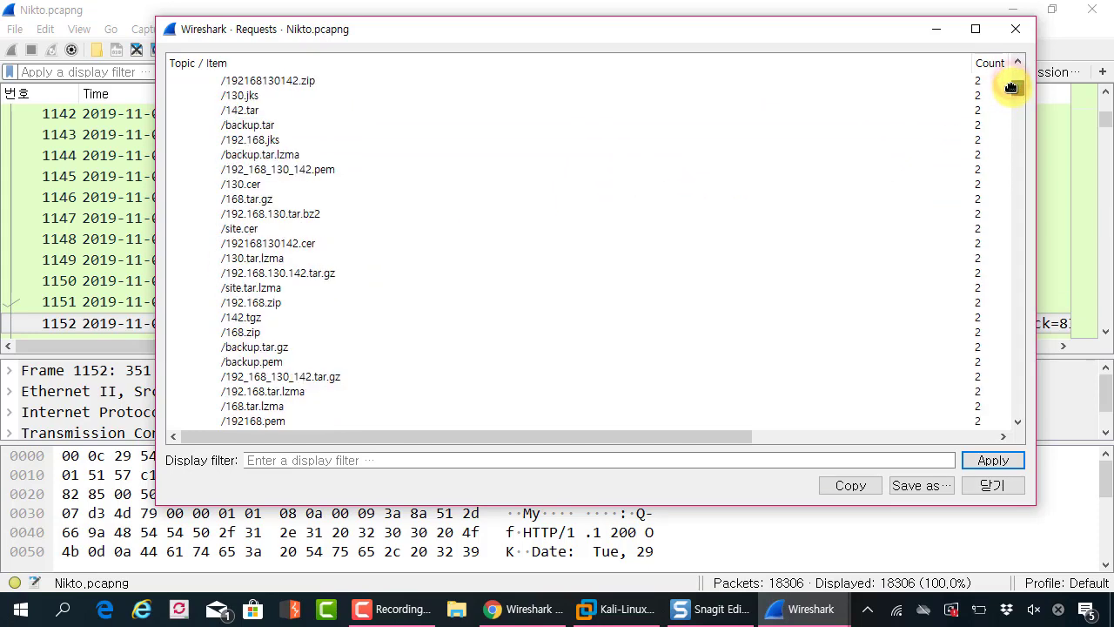
left_click(333, 214)
left_click(301, 243)
left_click(292, 272)
left_click(304, 288)
left_click(304, 297)
left_click(302, 315)
scroll(301, 304, "down", 4)
left_click(301, 301)
scroll(334, 287, "down", 12)
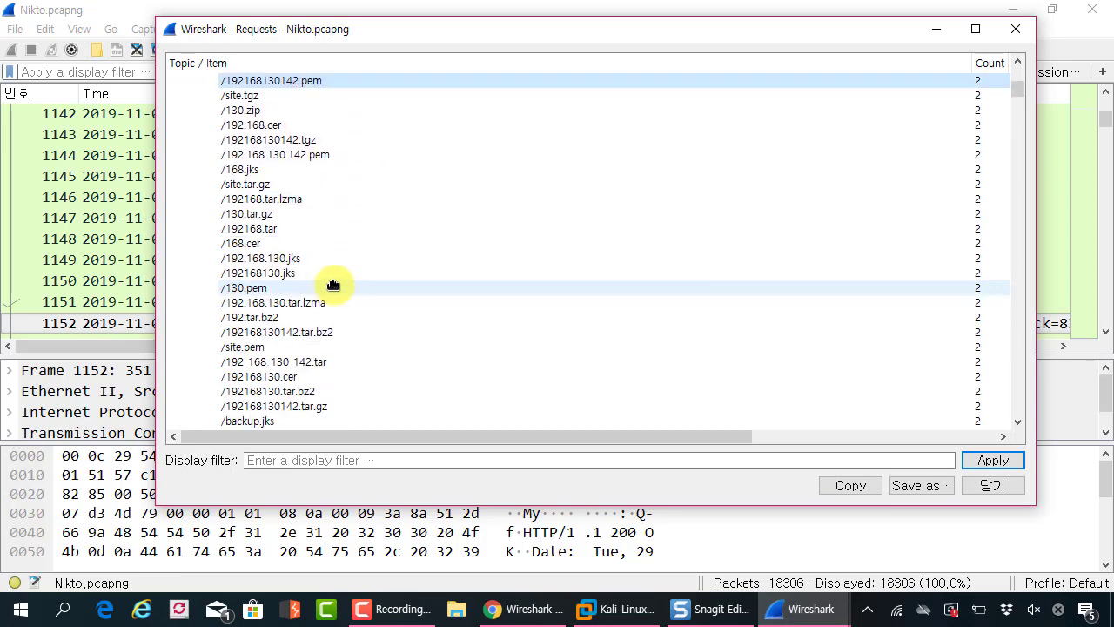
scroll(333, 287, "down", 12)
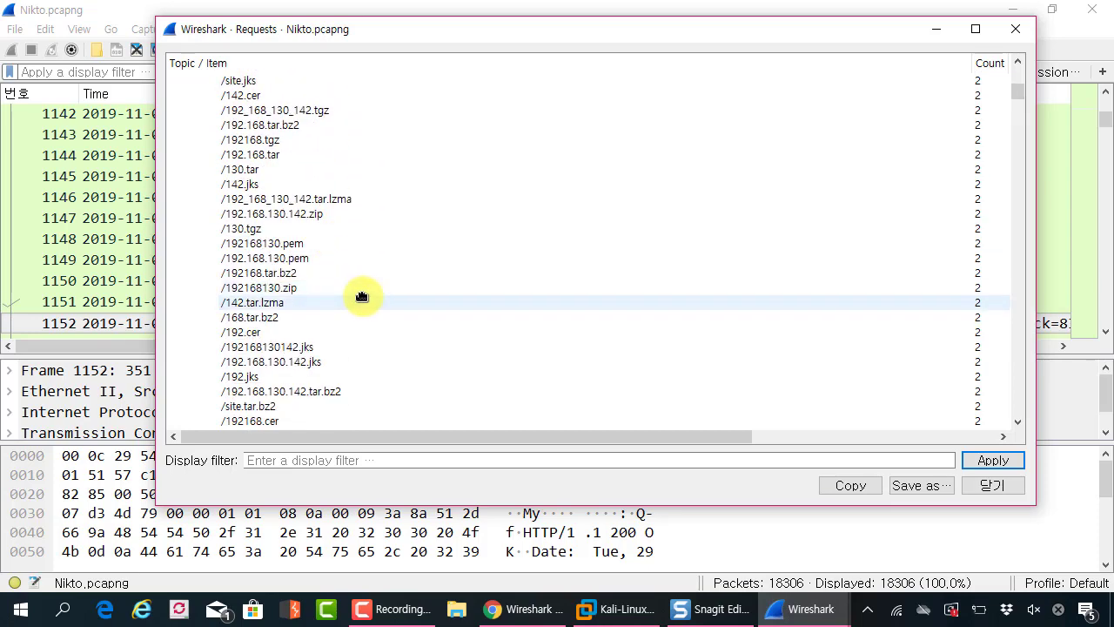
- Examine the /cgi-bin/ script requests in the HTTP Requests list, from admin.cgi through the login, PHP and test scripts
left_click(366, 287)
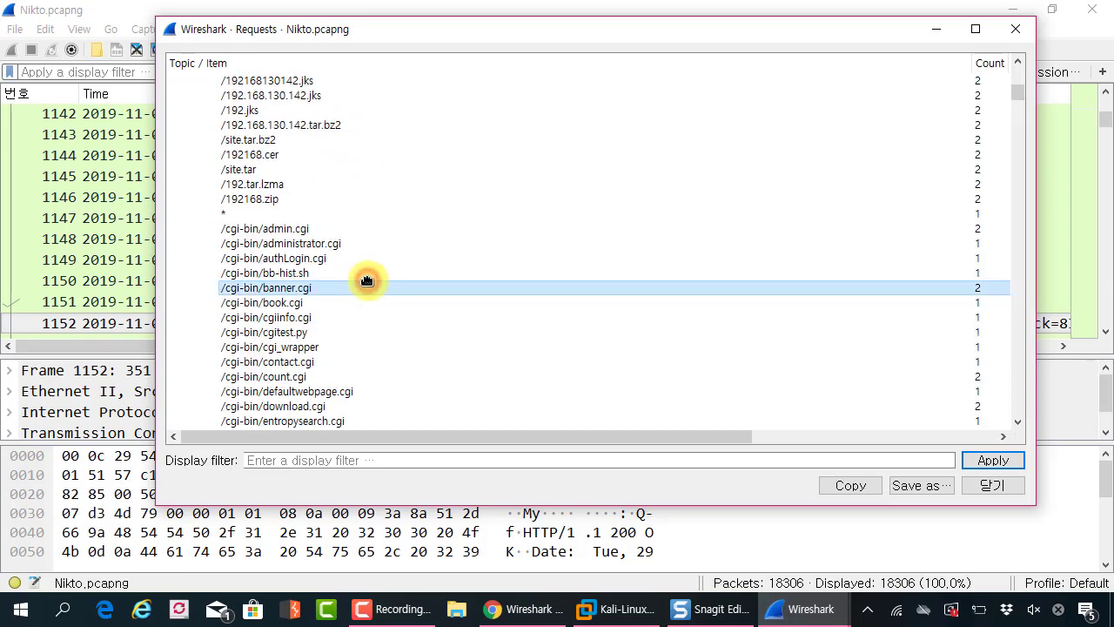
scroll(367, 280, "down", 3)
left_click(366, 287)
scroll(366, 280, "down", 3)
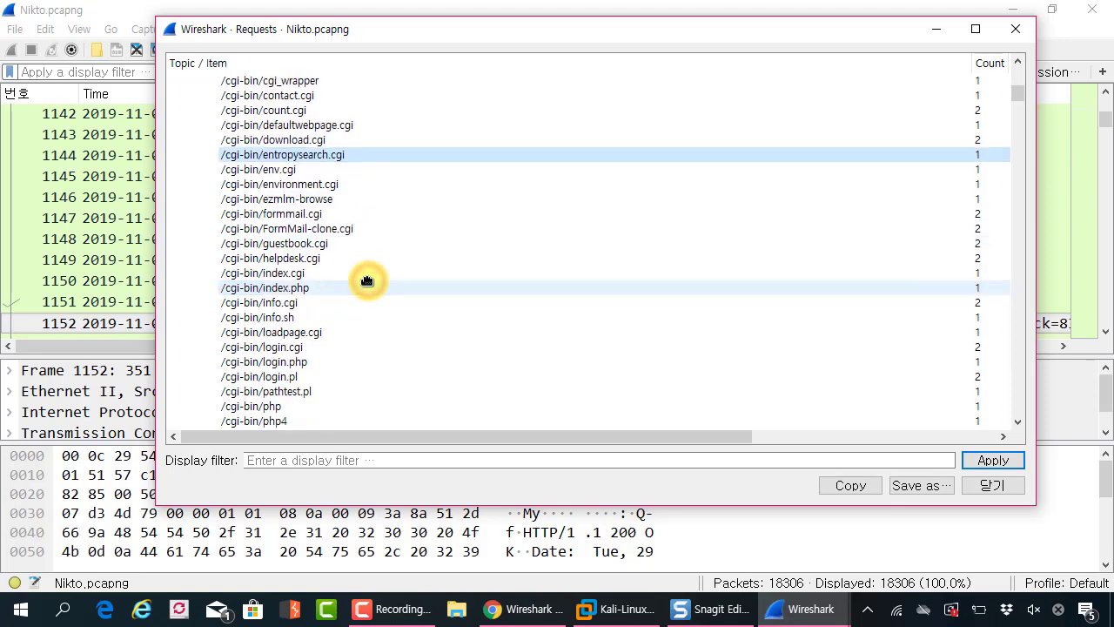
scroll(366, 280, "down", 2)
scroll(367, 280, "down", 3)
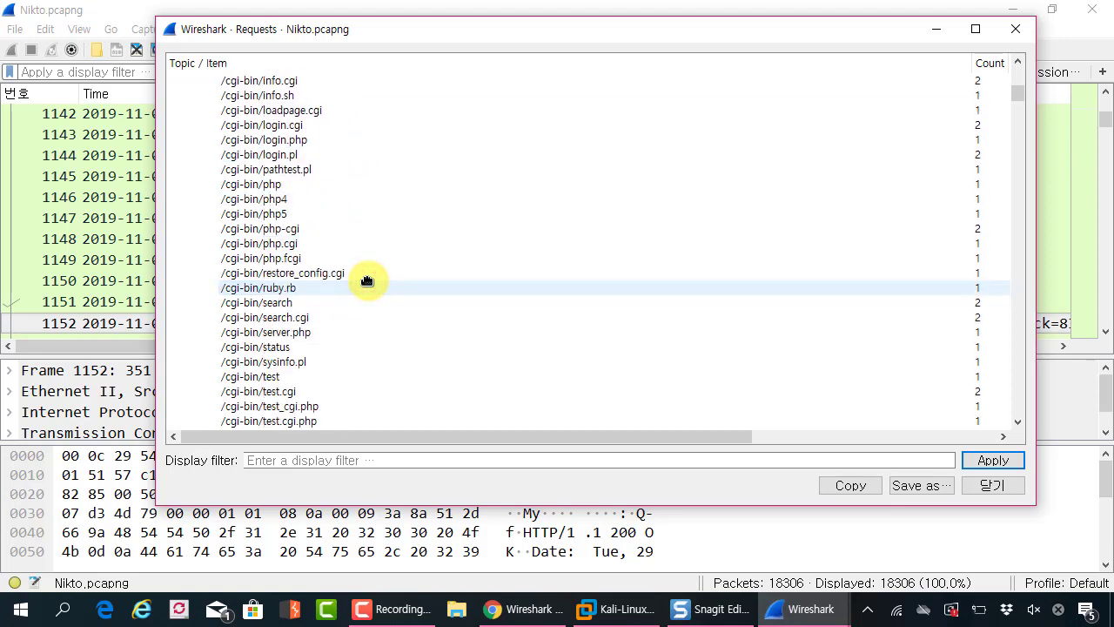
scroll(367, 280, "up", 4)
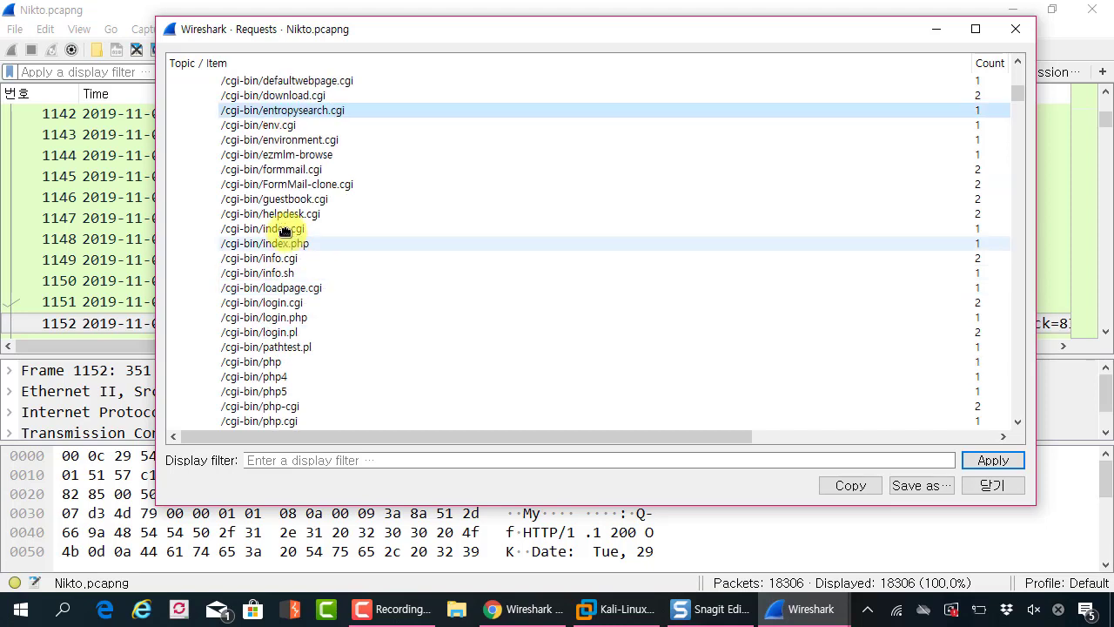
left_click(267, 185)
scroll(267, 185, "up", 2)
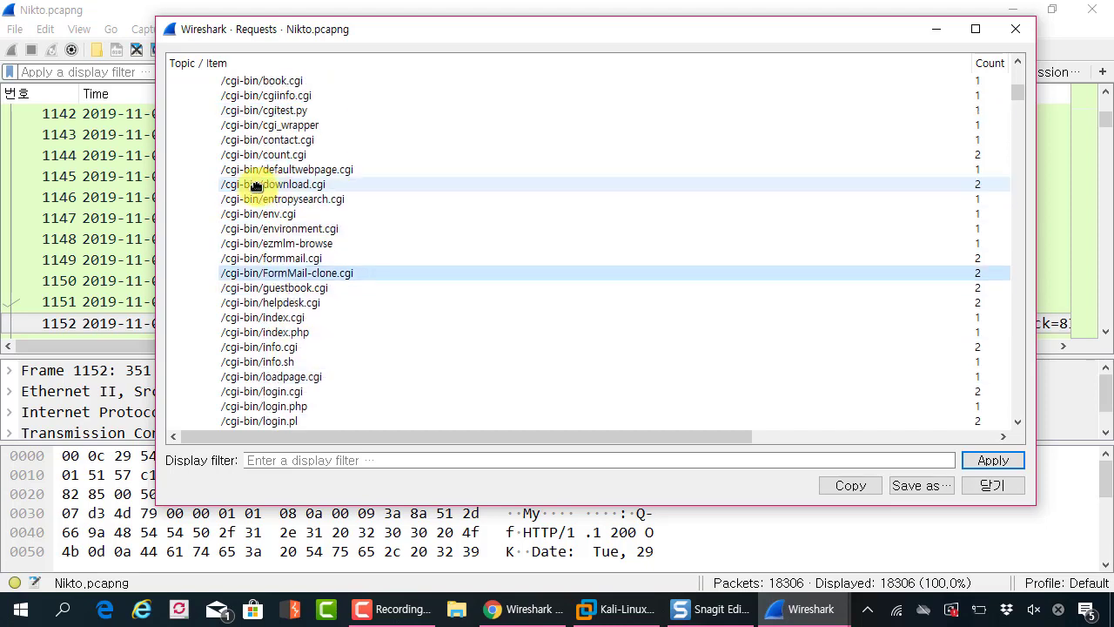
scroll(254, 189, "up", 1)
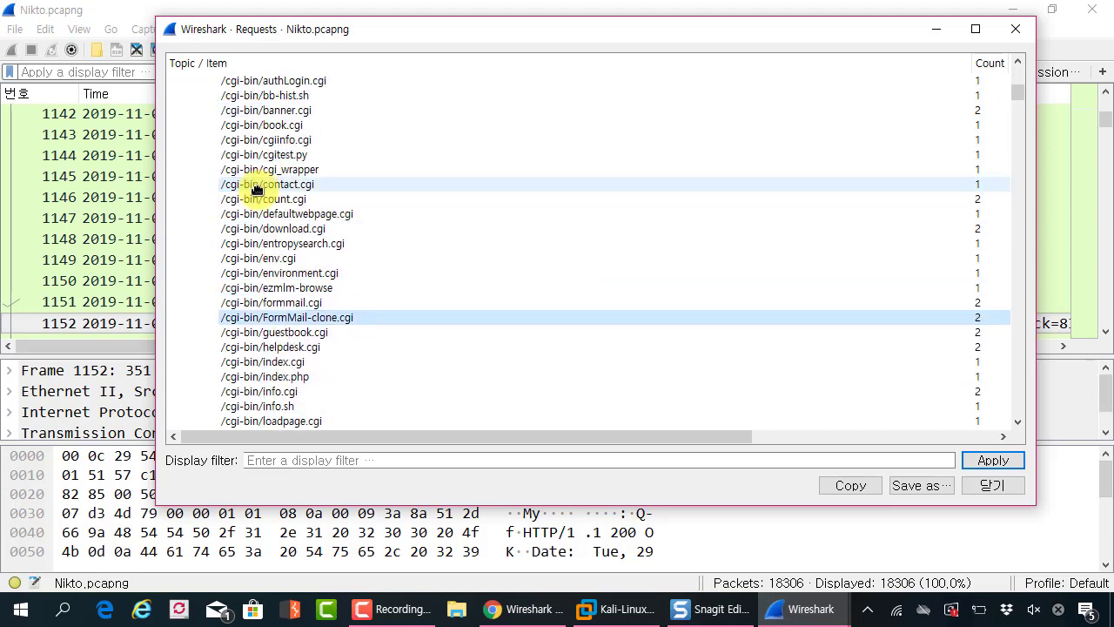
scroll(254, 189, "up", 4)
left_click(284, 231)
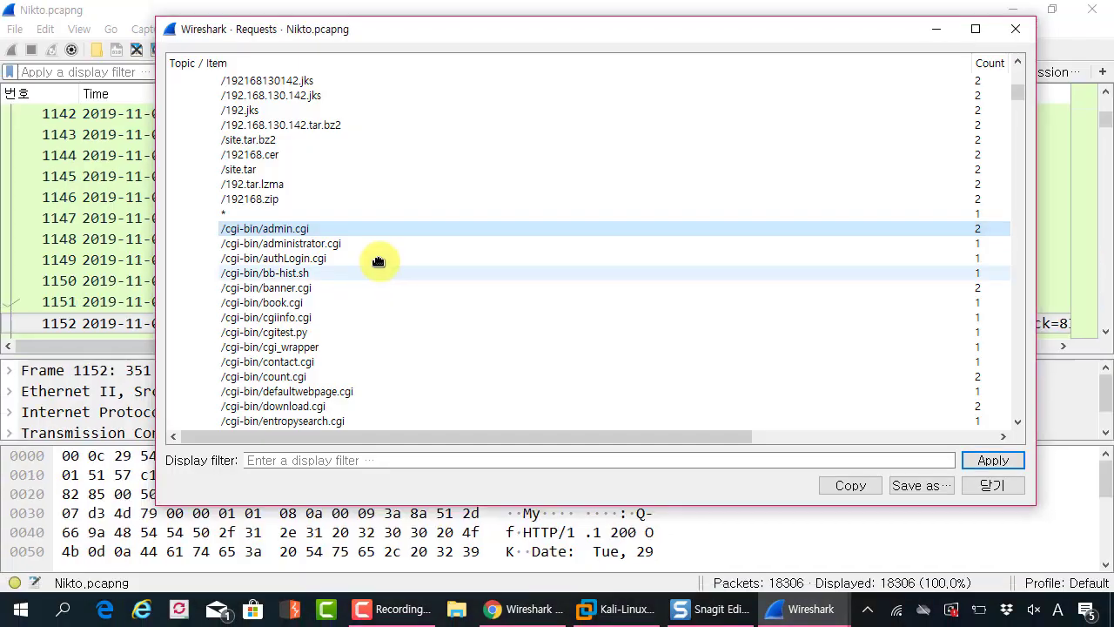
scroll(348, 244, "down", 15)
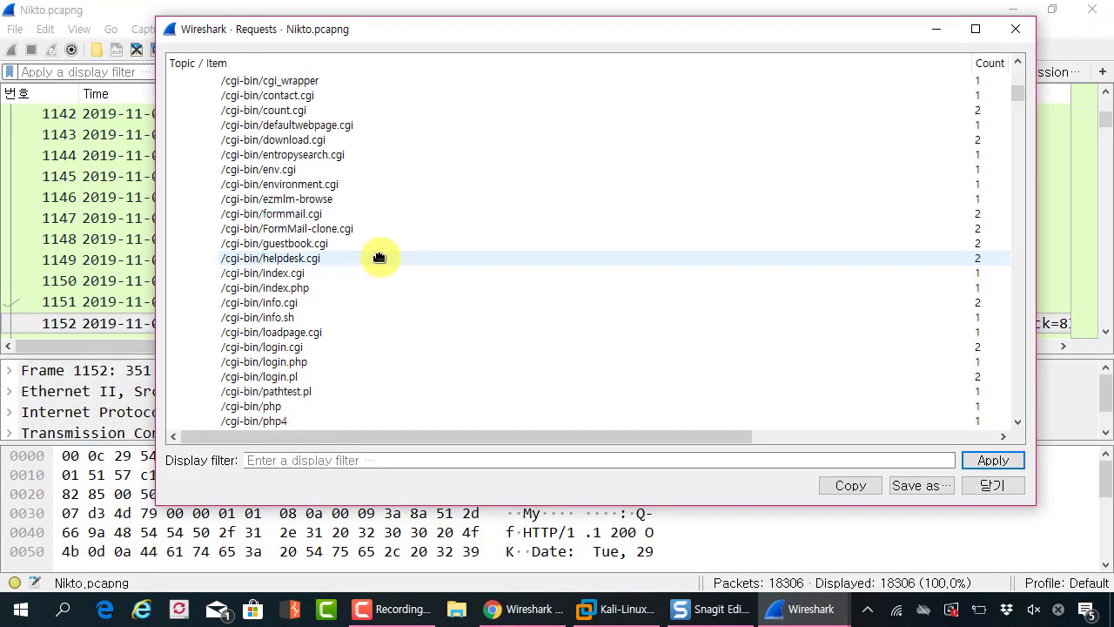
- Examine the directory traversal requests that target /etc/passwd, boot.ini and win.ini through PHP, JSP and cgi-bin parameters
left_click_drag(1016, 95, 1016, 118)
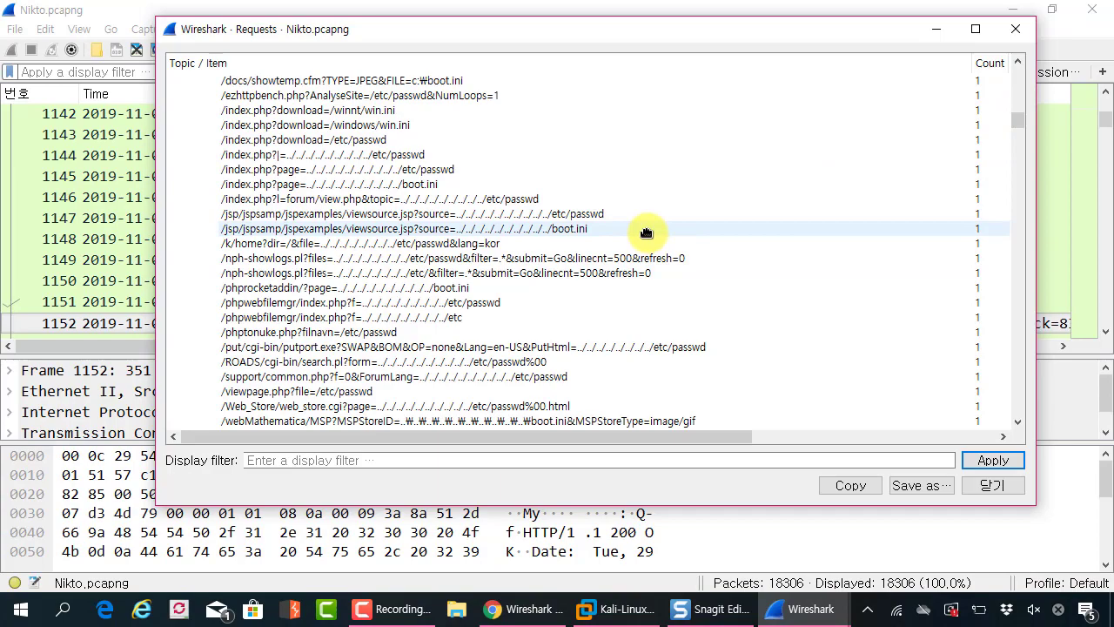
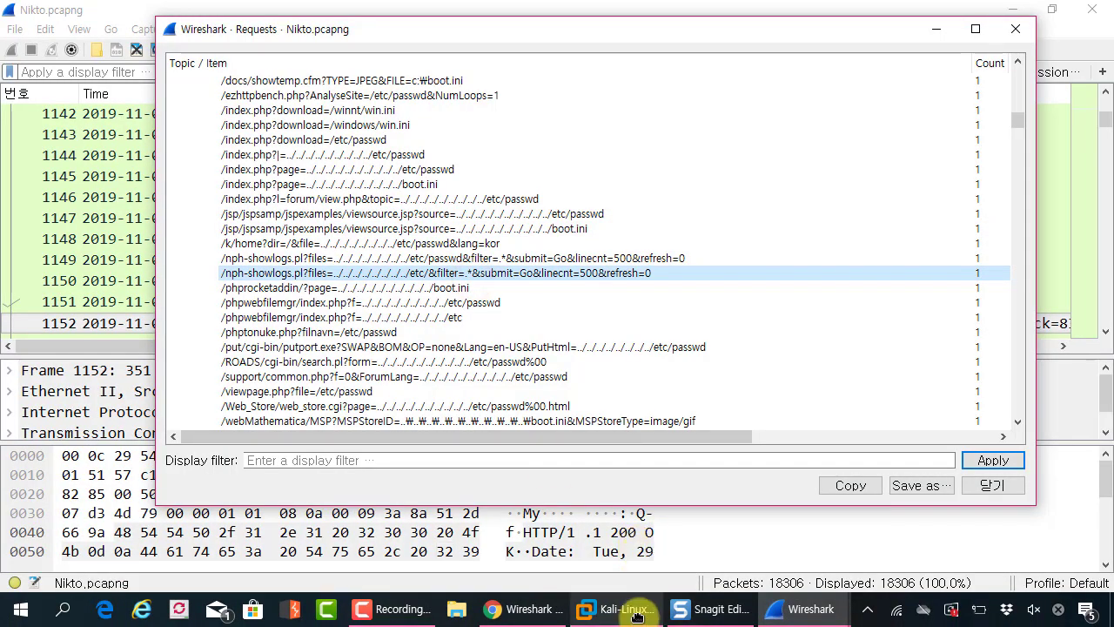
left_click(623, 245)
scroll(623, 247, "down", 3)
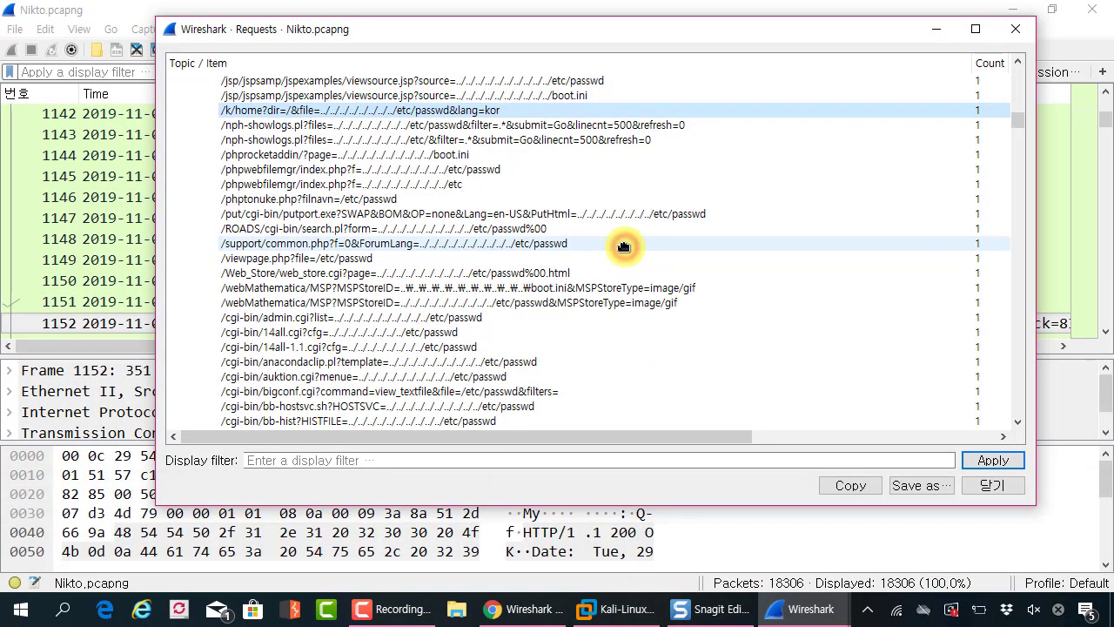
scroll(623, 247, "down", 4)
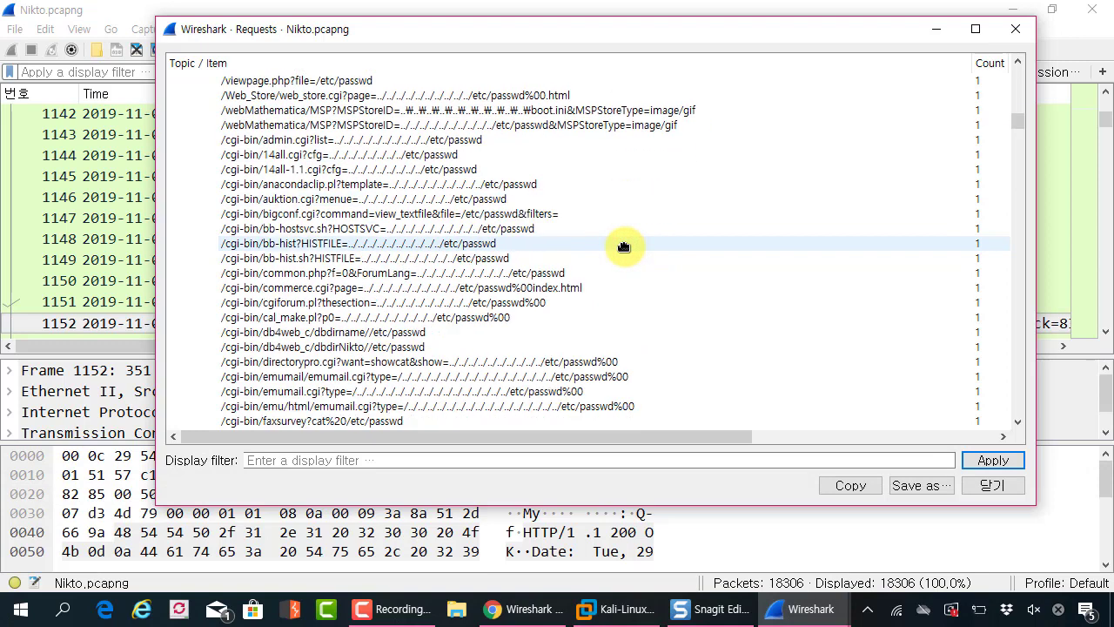
left_click(623, 247)
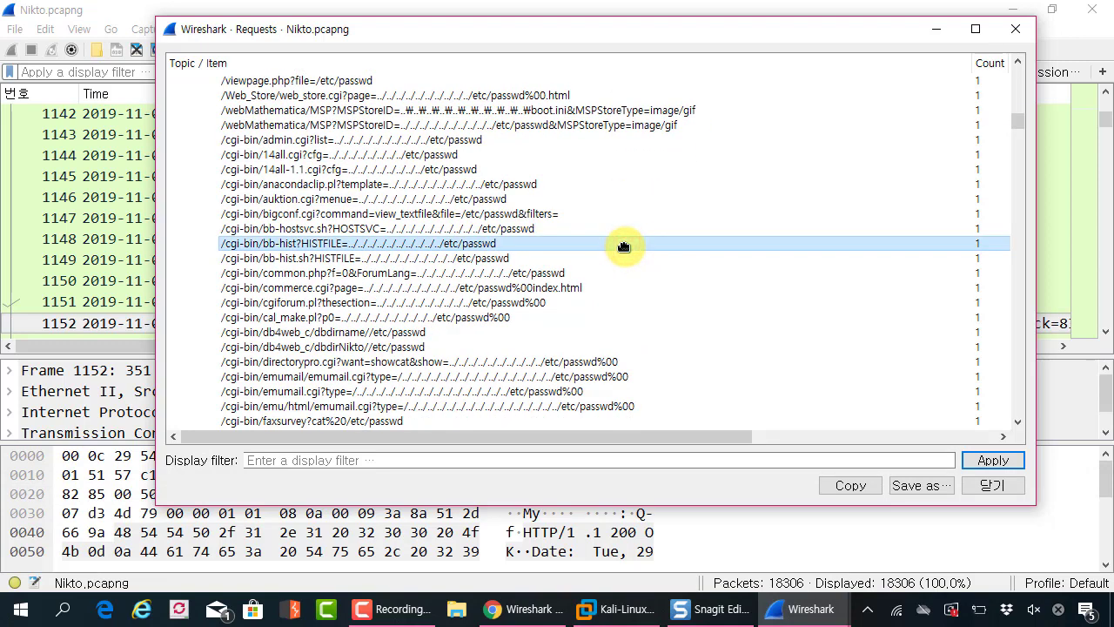
scroll(623, 248, "down", 6)
left_click(623, 248)
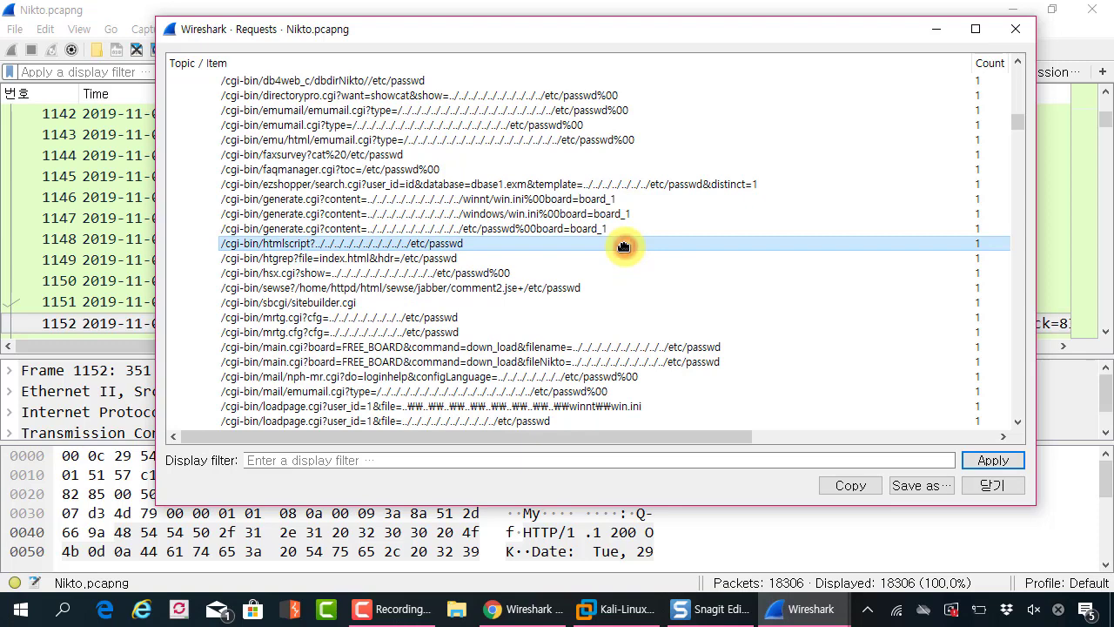
scroll(623, 247, "down", 2)
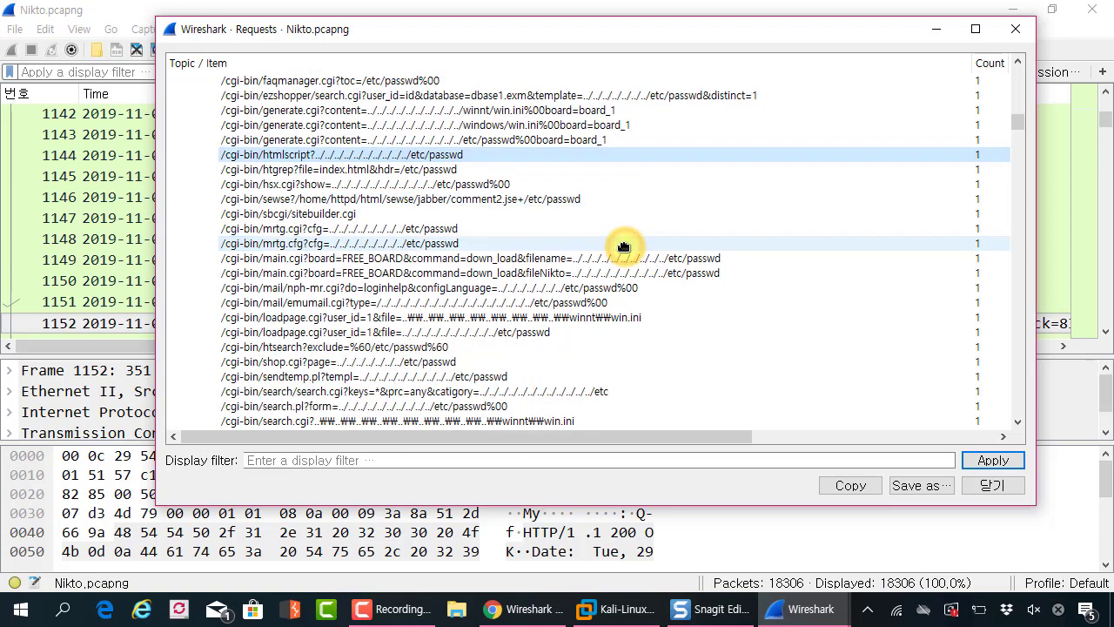
left_click(522, 288)
scroll(522, 289, "down", 2)
left_click(522, 288)
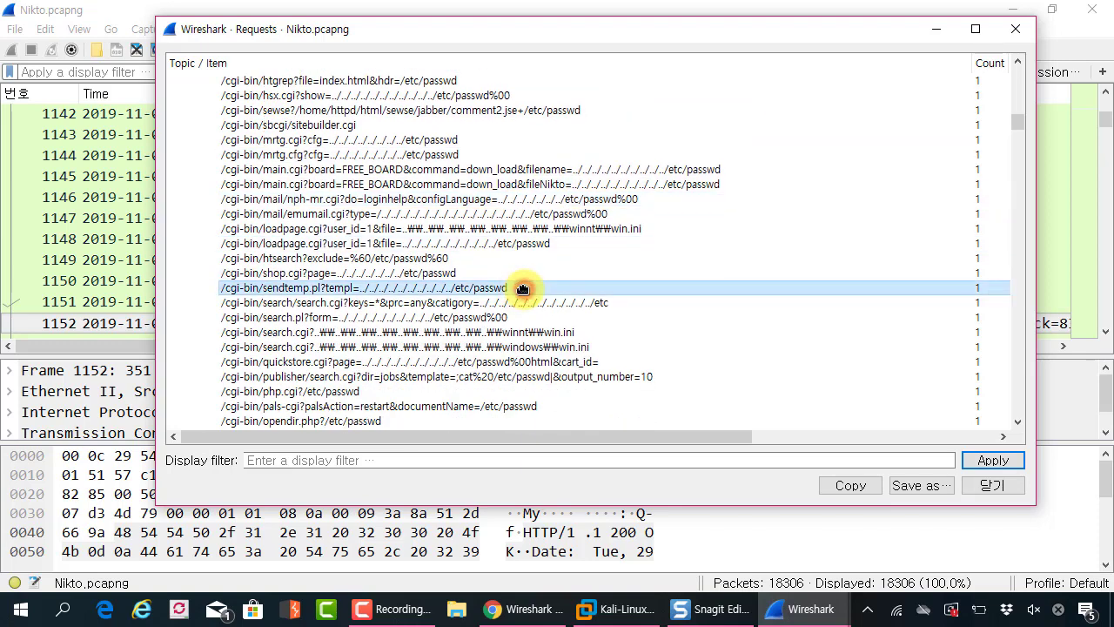
scroll(522, 288, "down", 3)
left_click(522, 288)
scroll(522, 288, "down", 6)
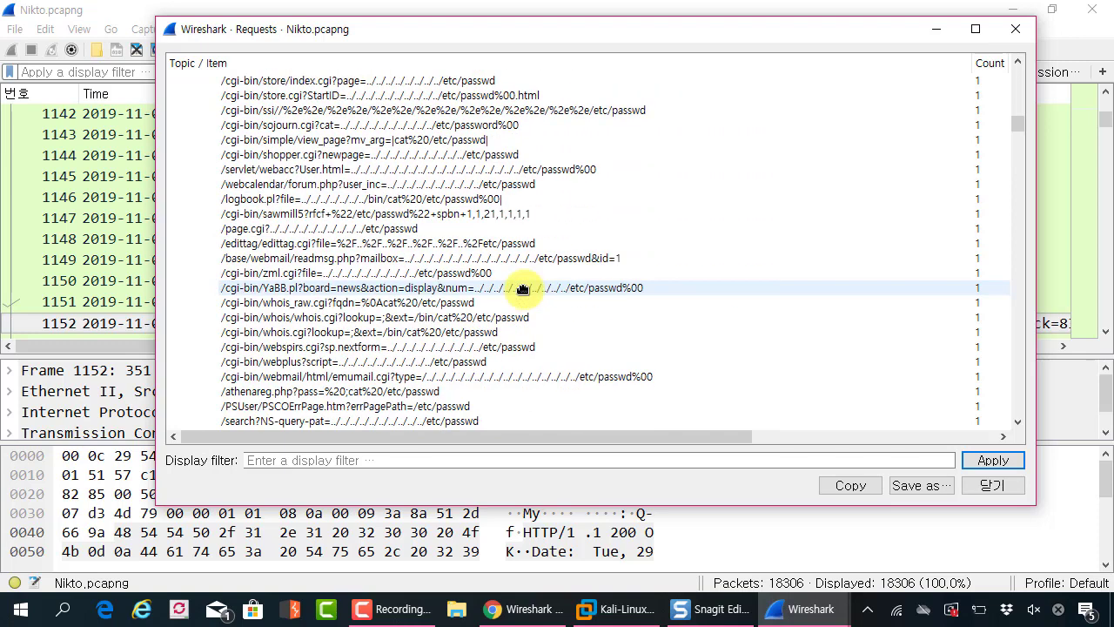
left_click(522, 288)
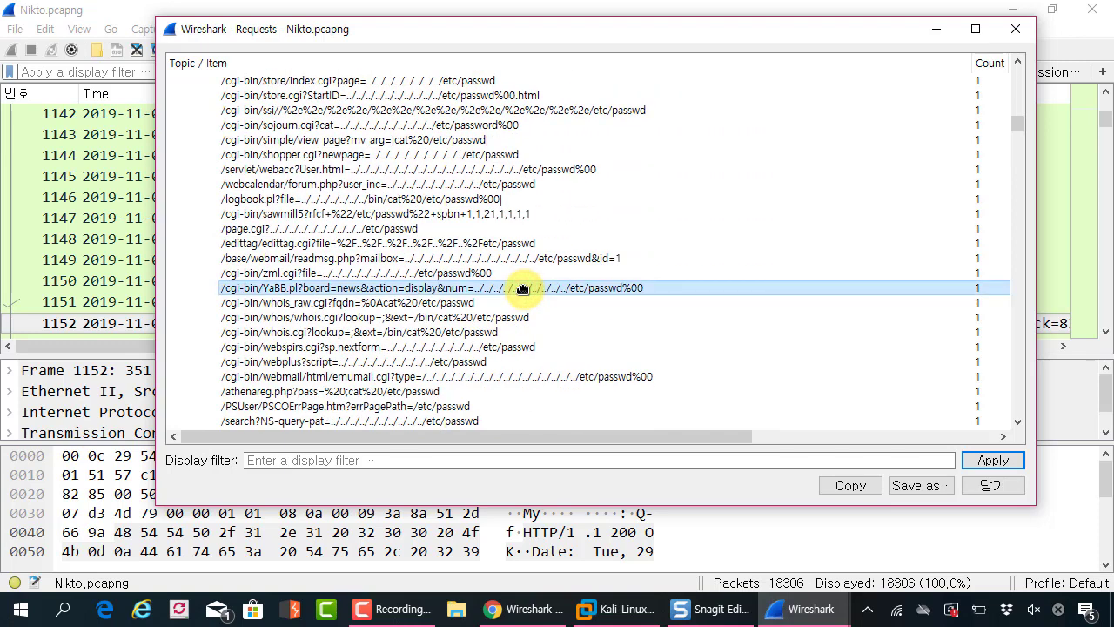
scroll(523, 288, "up", 3)
left_click(522, 288)
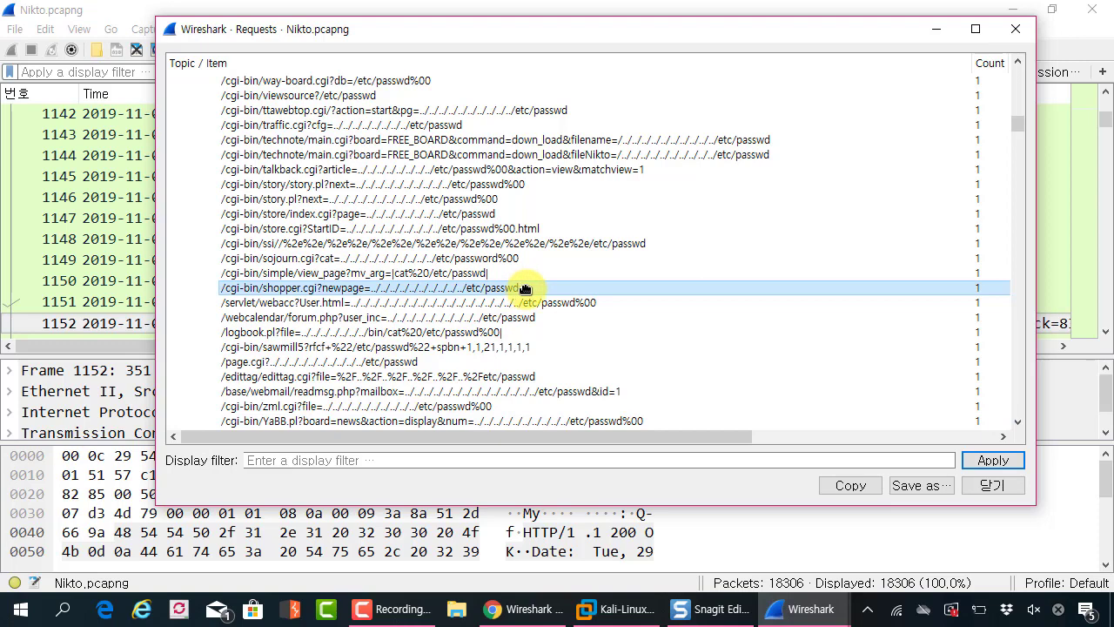
scroll(525, 288, "down", 6)
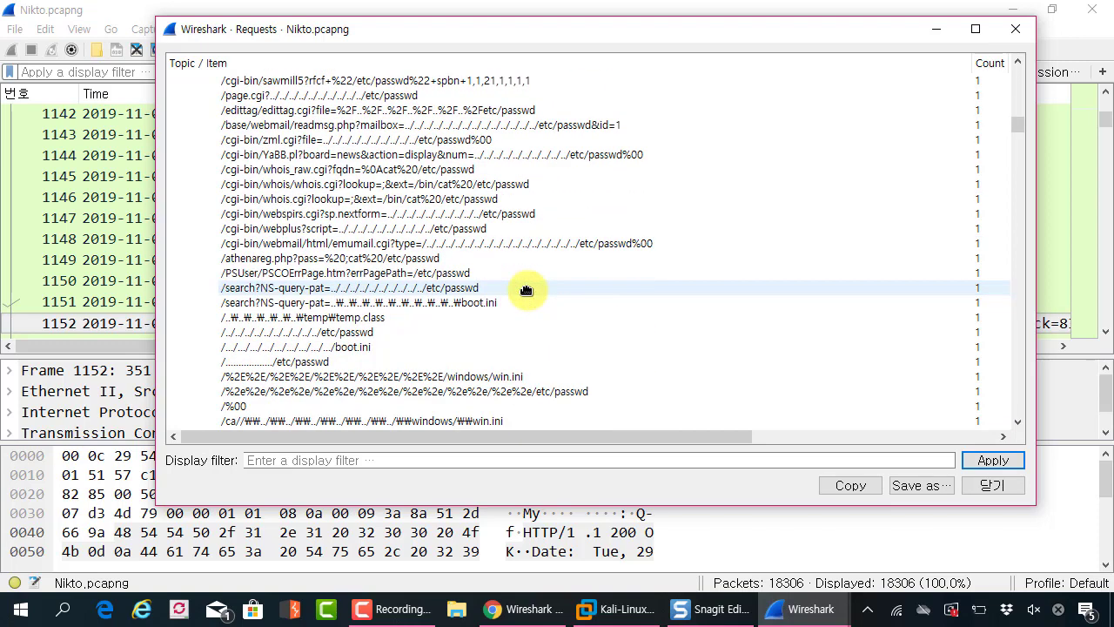
scroll(525, 289, "down", 9)
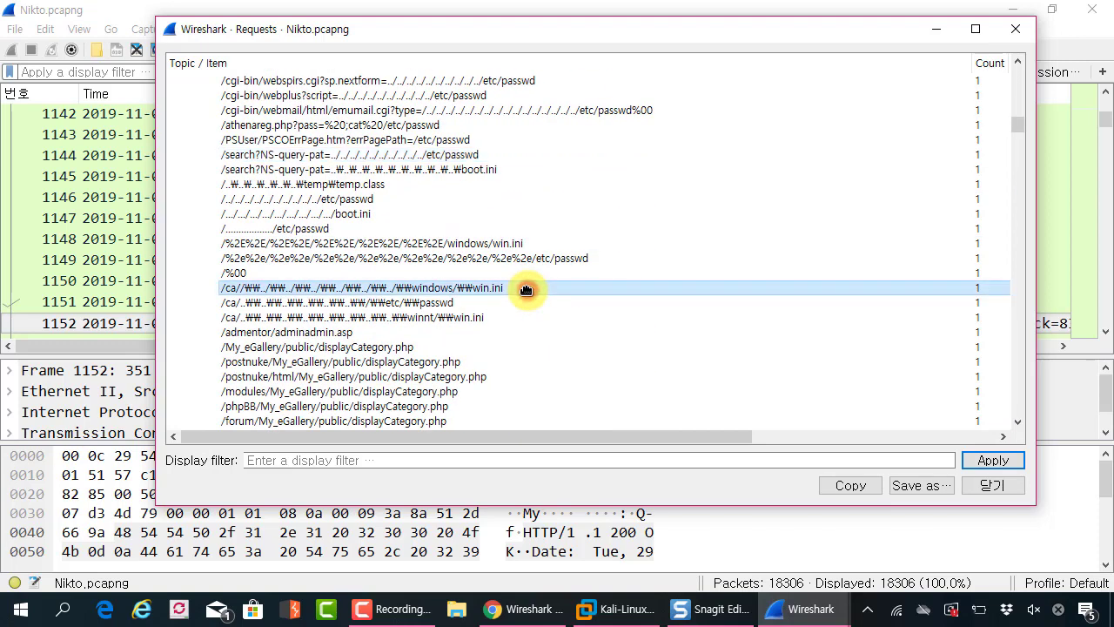
- Zoom in on the alert(document.cookie) script injection requests and mark the /administrator/gallery/view.php entry in red
scroll(525, 289, "down", 6)
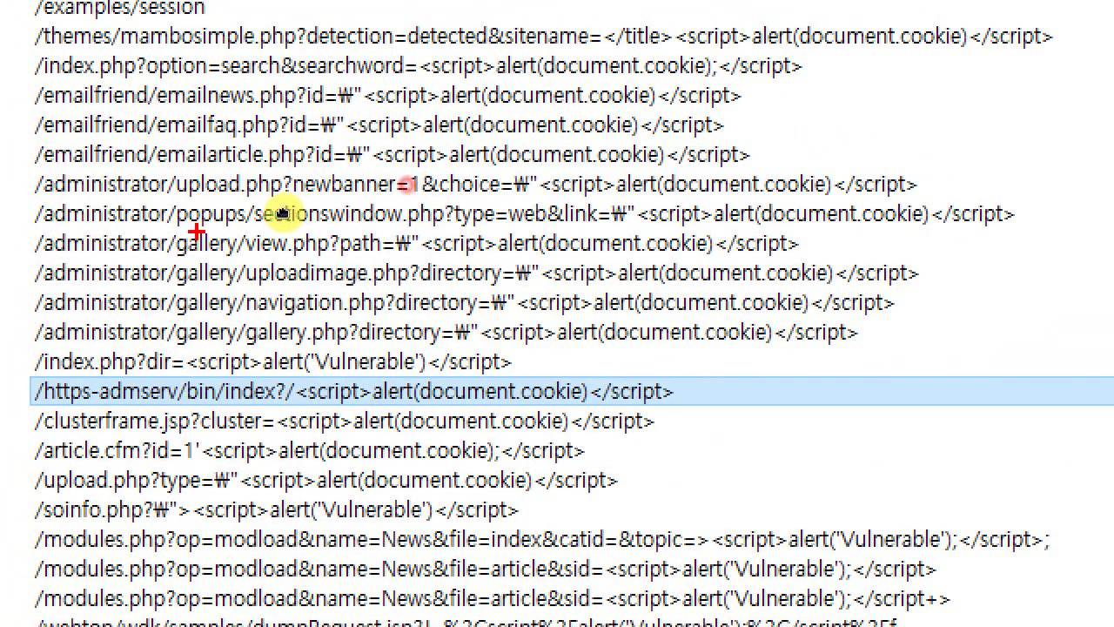
left_click_drag(30, 221, 870, 269)
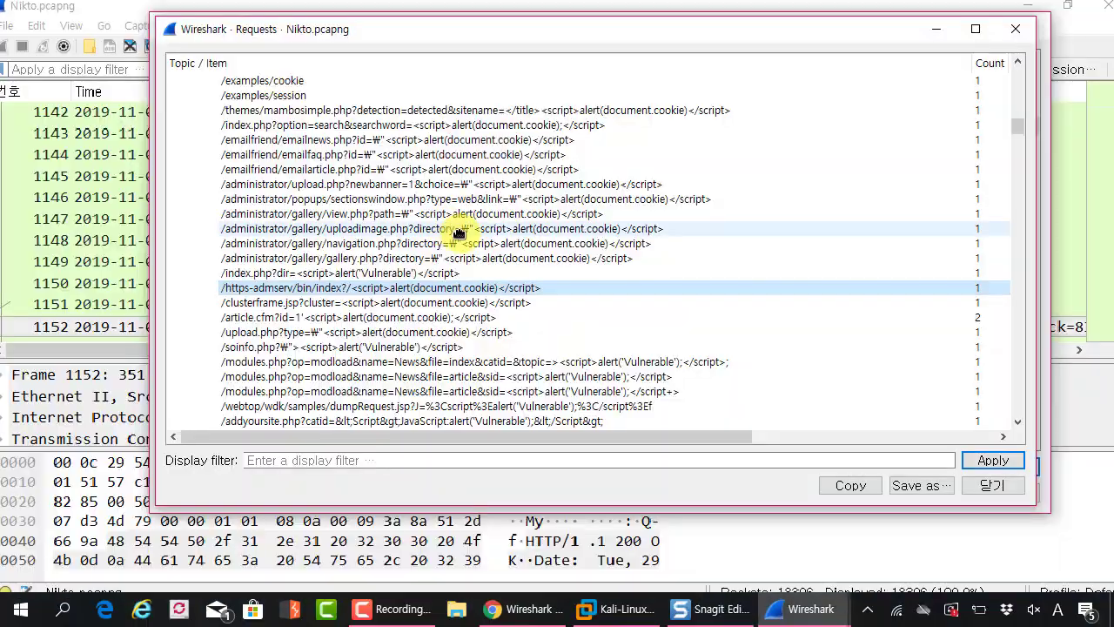
scroll(671, 211, "down", 10)
left_click_drag(1015, 124, 989, 357)
scroll(661, 142, "down", 3)
scroll(667, 141, "up", 5)
scroll(665, 143, "down", 6)
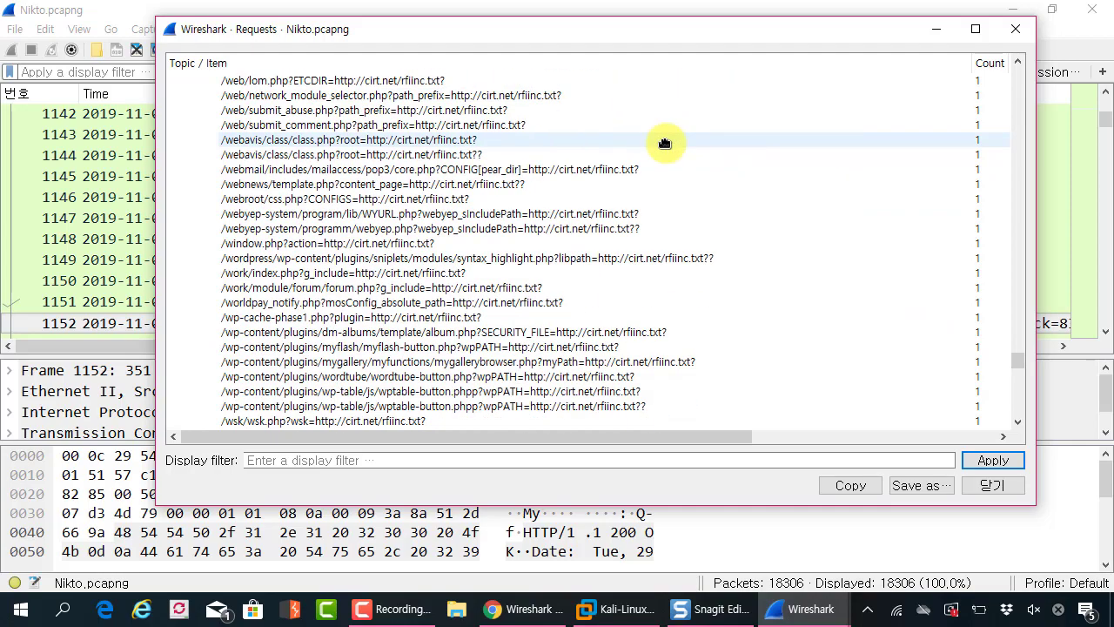
scroll(546, 187, "up", 15)
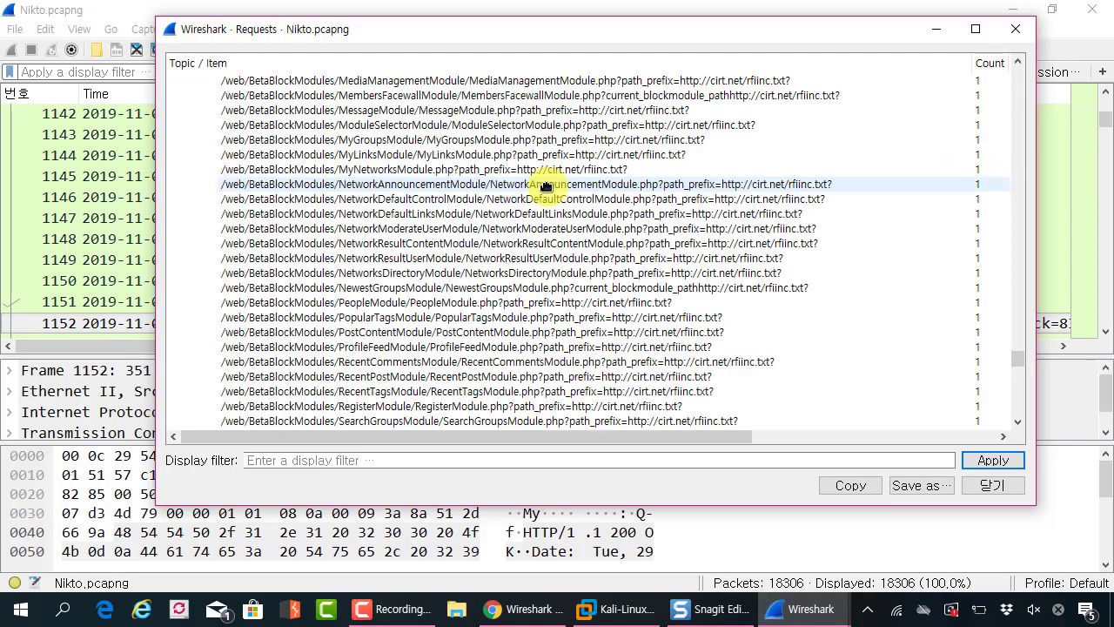
left_click_drag(1014, 358, 1014, 362)
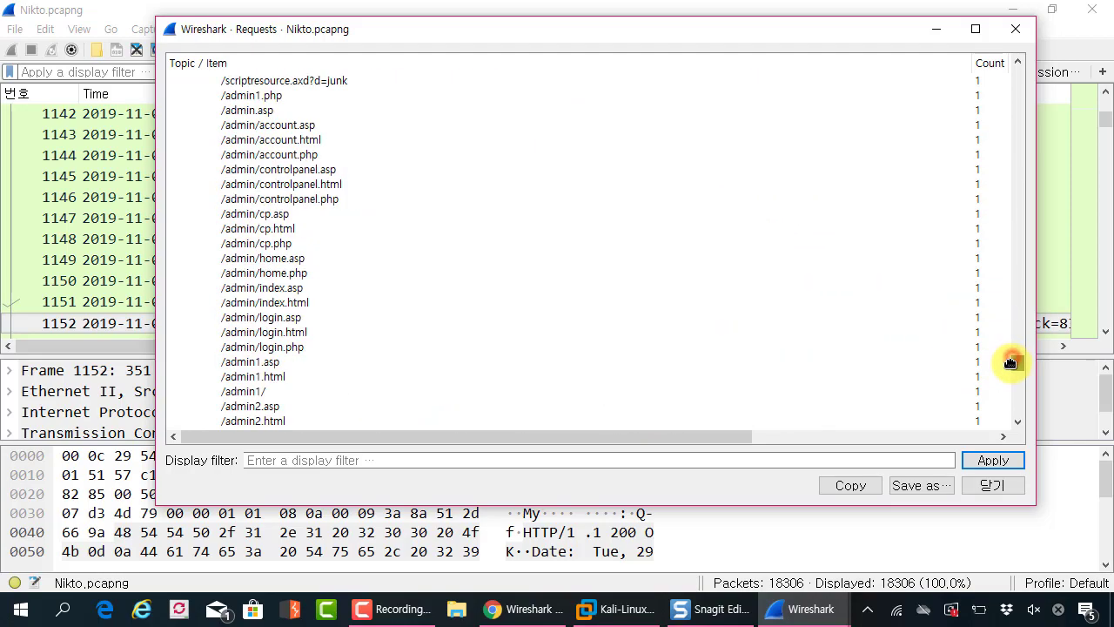
scroll(800, 244, "up", 8)
scroll(797, 239, "down", 15)
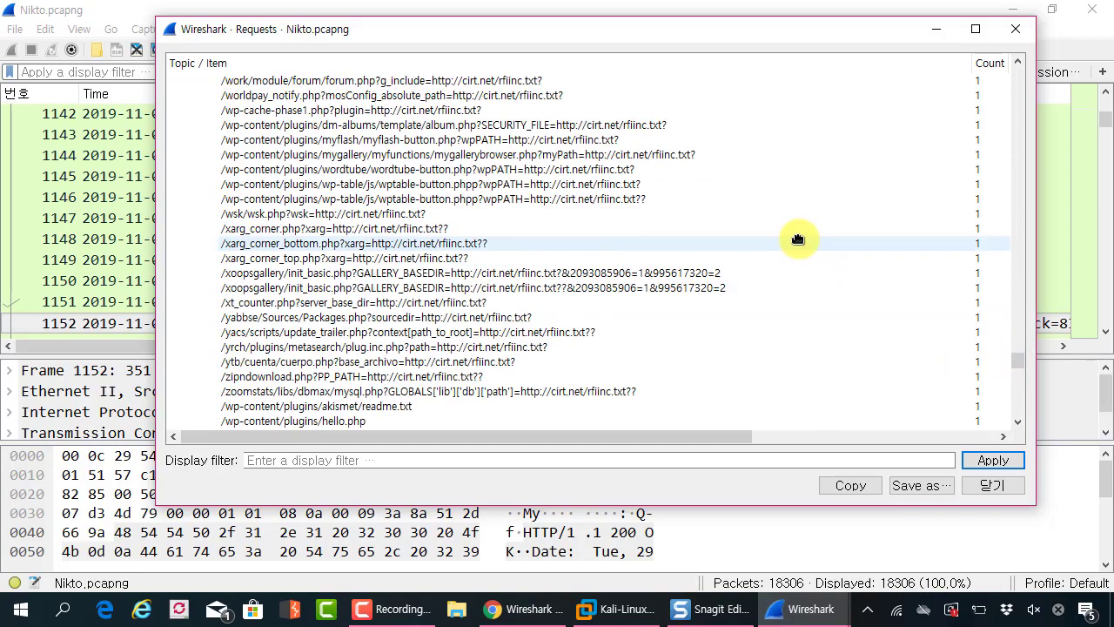
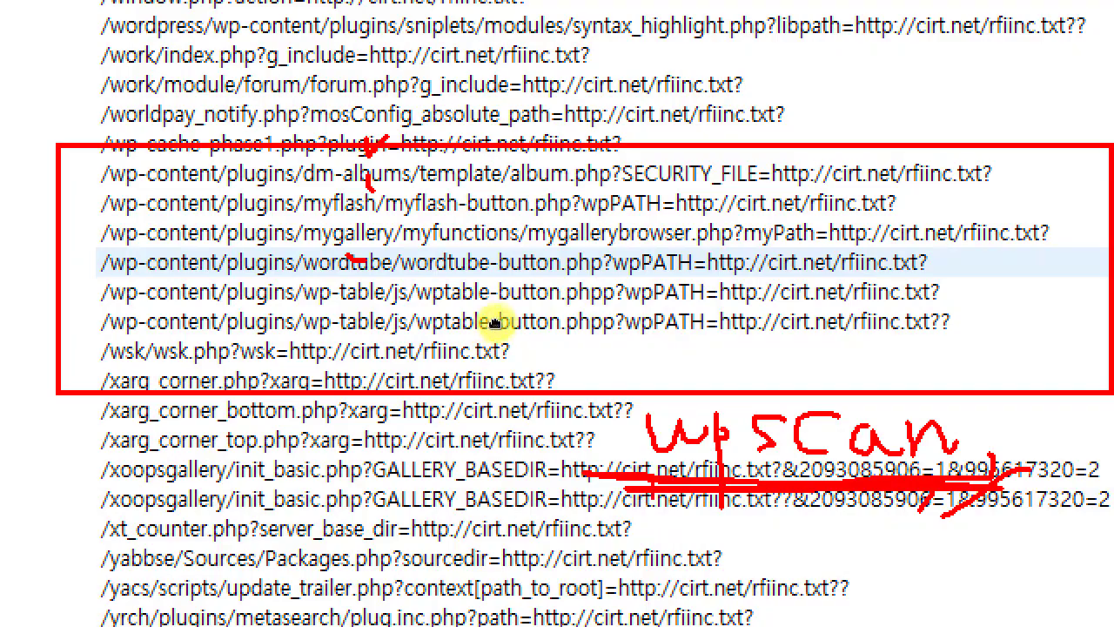
- Clear the wpscan annotations and review the rfiinc.txt requests surrounding the WordPress plugin entries
key("Escape")
scroll(403, 169, "down", 5)
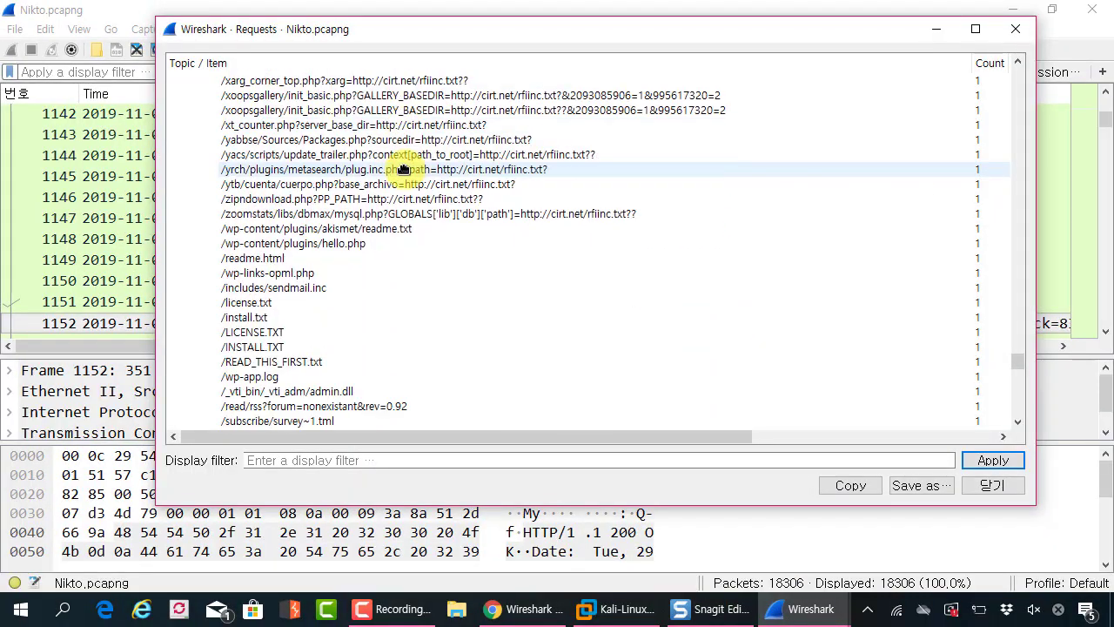
scroll(403, 168, "down", 20)
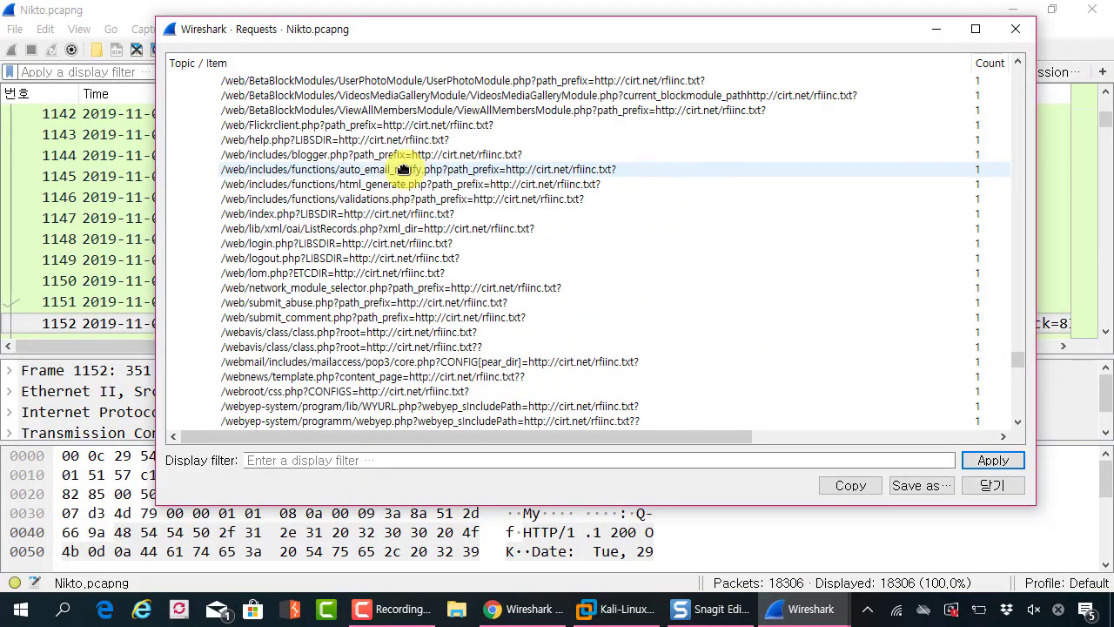
scroll(403, 169, "up", 20)
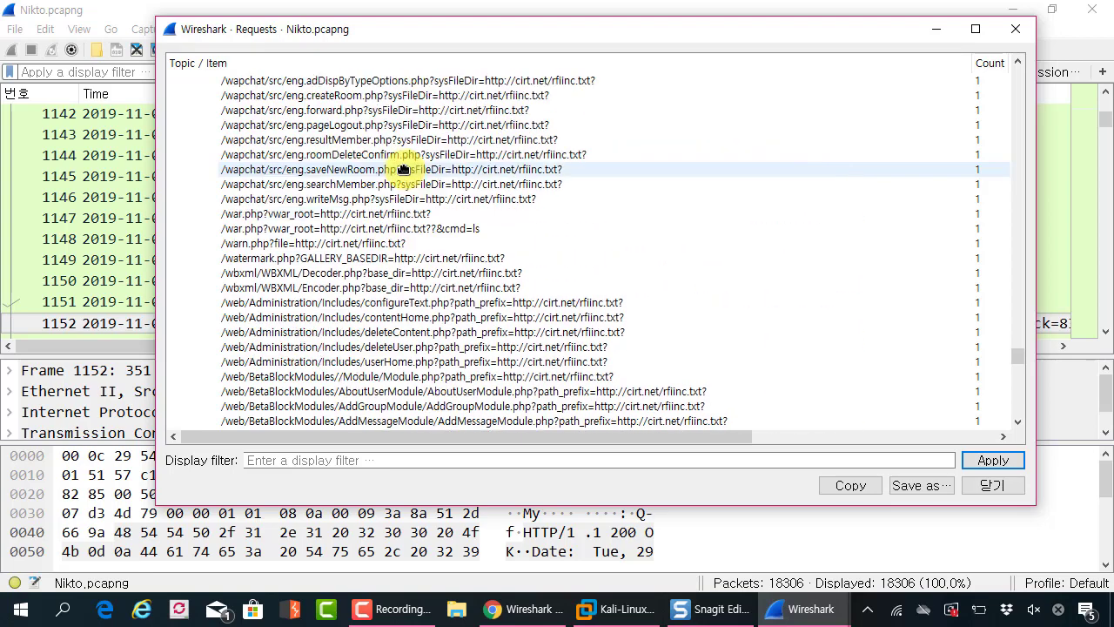
- Examine the earlier rfiinc.txt remote file inclusion requests, from the /wapchat entries back through /upload, /theme, /template and /supasite to /speedberg
scroll(403, 169, "up", 4)
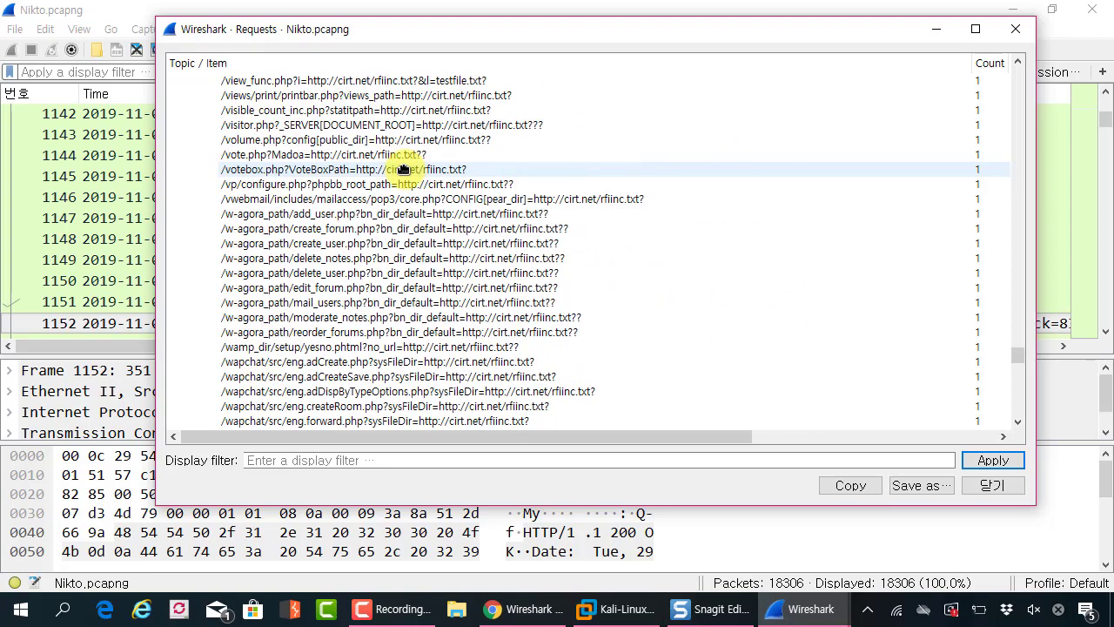
scroll(403, 169, "up", 9)
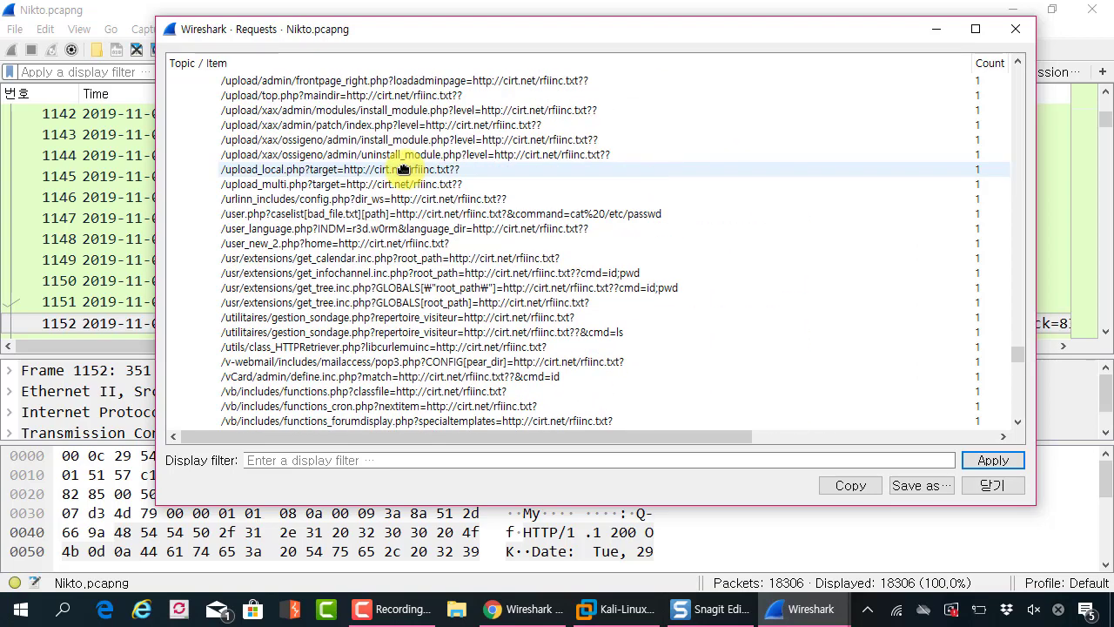
left_click(405, 154)
scroll(427, 213, "up", 5)
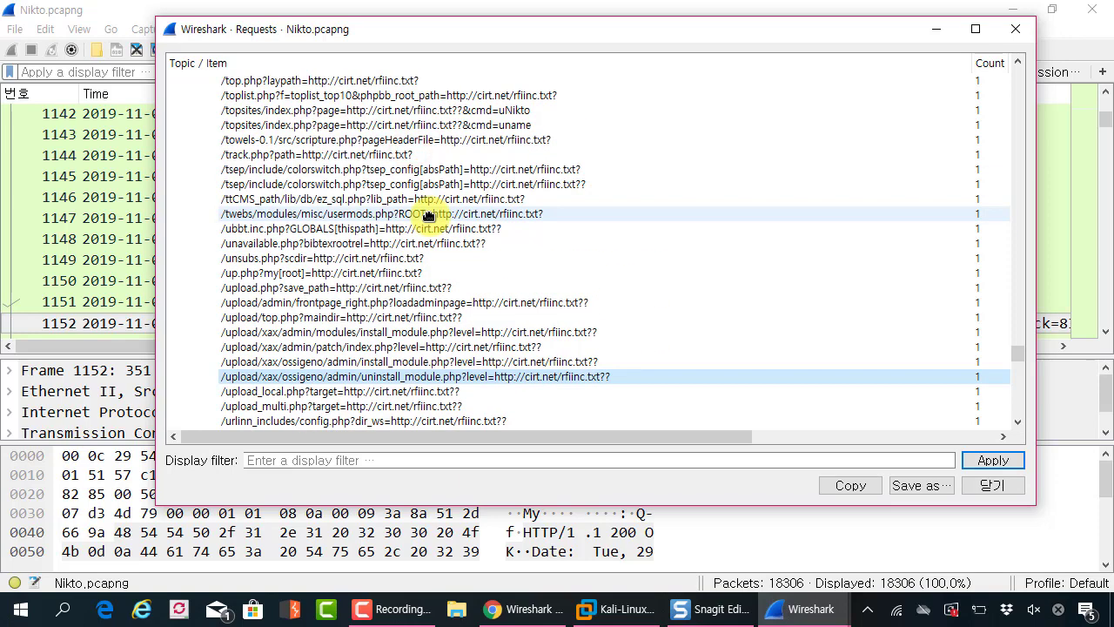
scroll(427, 215, "up", 11)
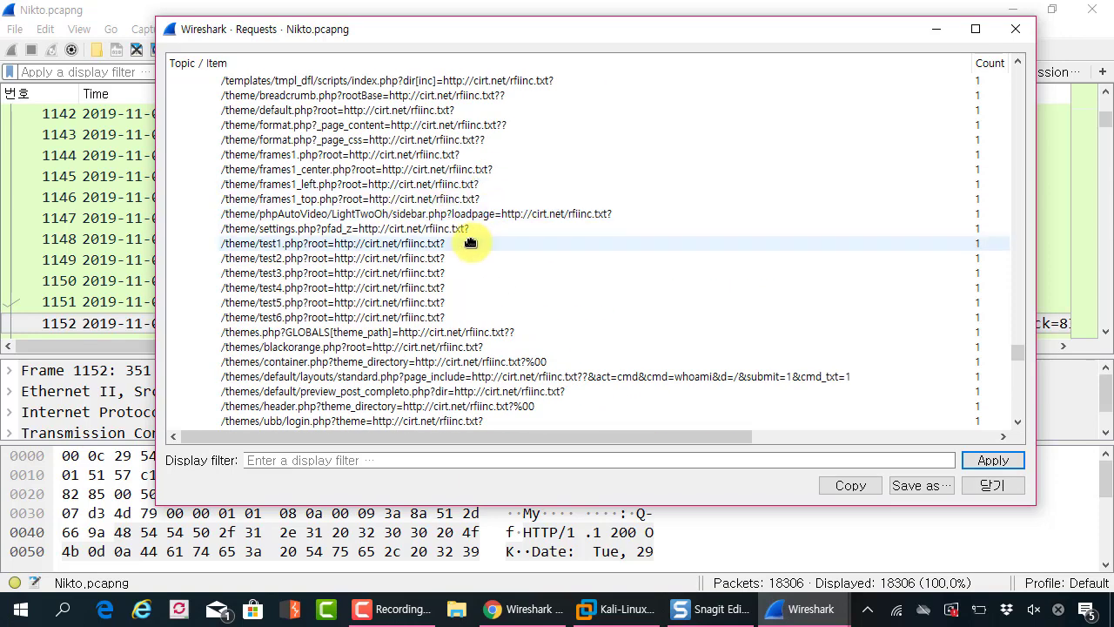
scroll(353, 274, "up", 6)
scroll(339, 261, "up", 6)
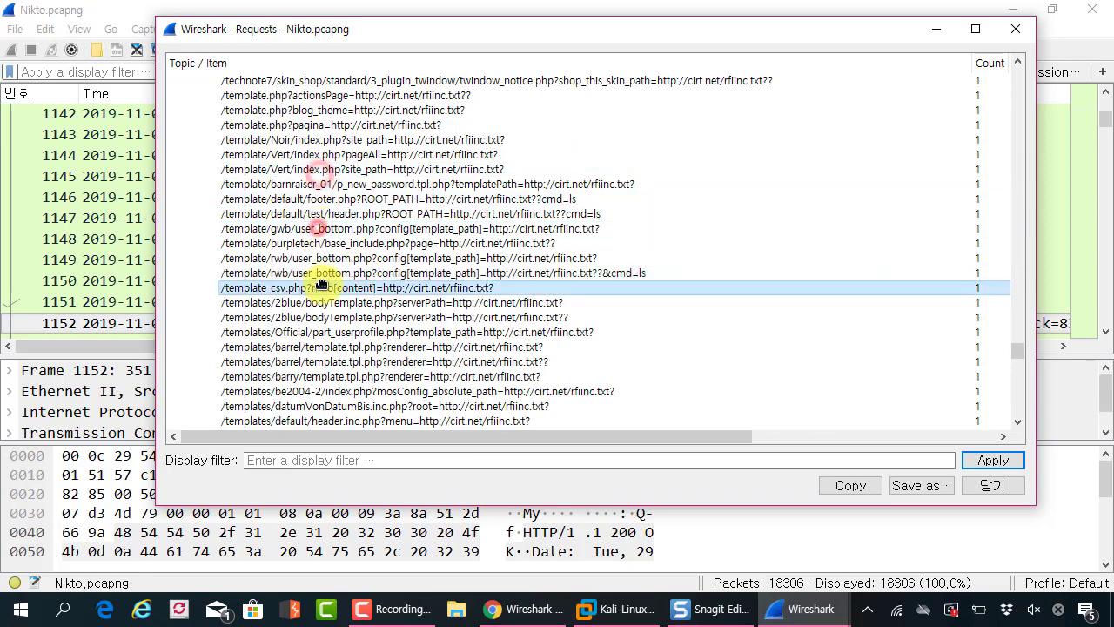
scroll(319, 226, "up", 4)
scroll(320, 174, "up", 10)
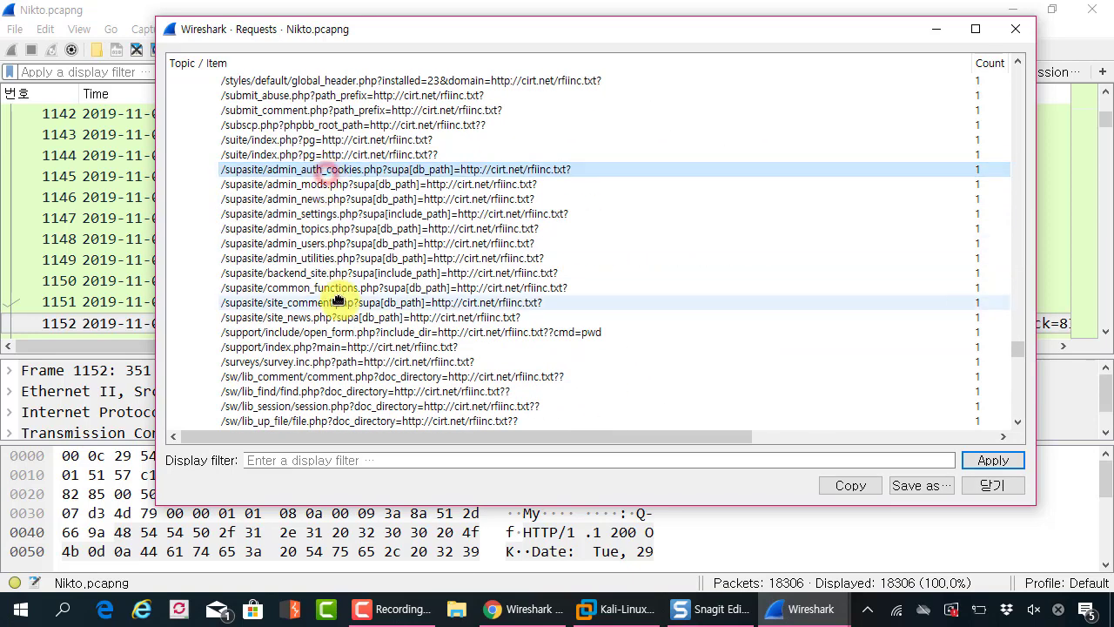
scroll(340, 252, "up", 11)
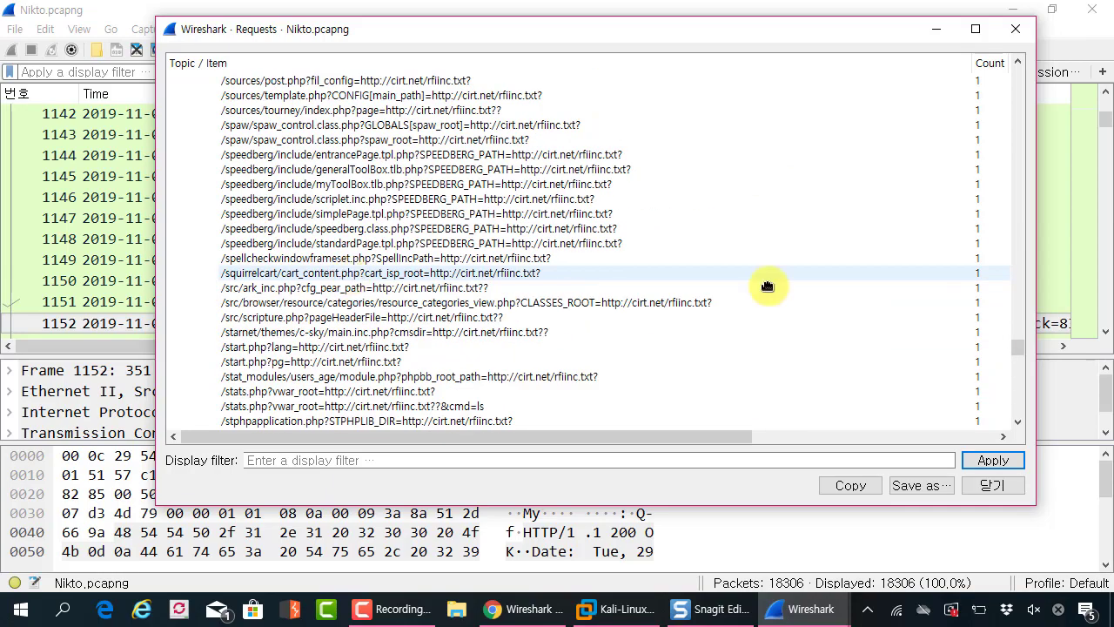
- Return to the /wp-content/plugins requests and inspect the dm-albums, wp-table, xarg_corner_top.php and xoopsgallery/init_basic.php file inclusion entries
mouse_move(1012, 348)
left_mouse_down()
mouse_move(1019, 316)
mouse_move(1011, 362)
left_mouse_up()
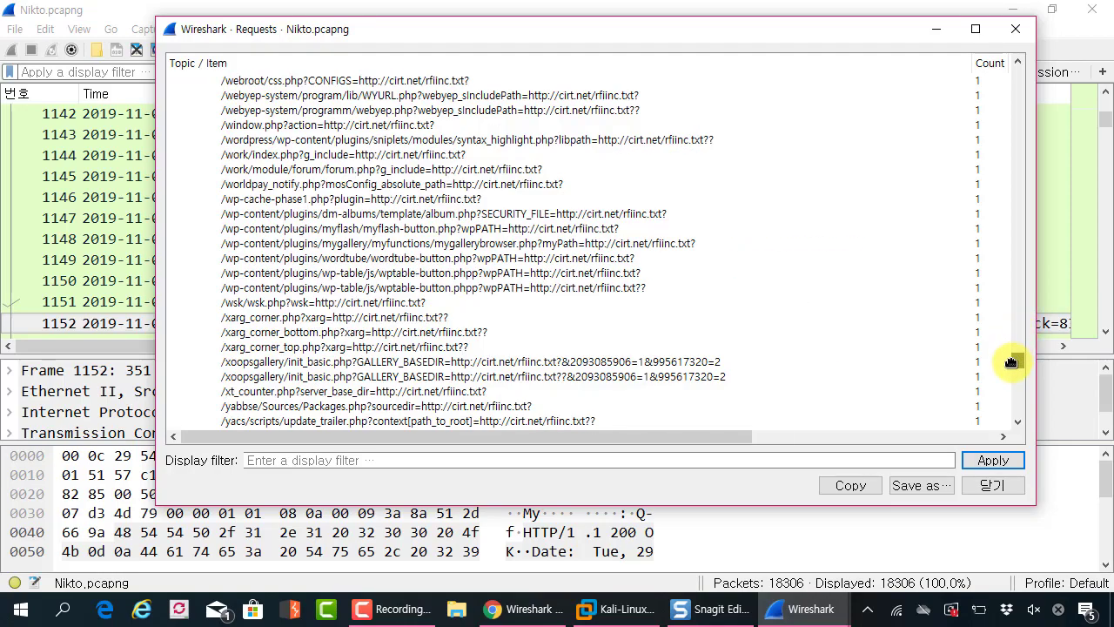
left_click(679, 270)
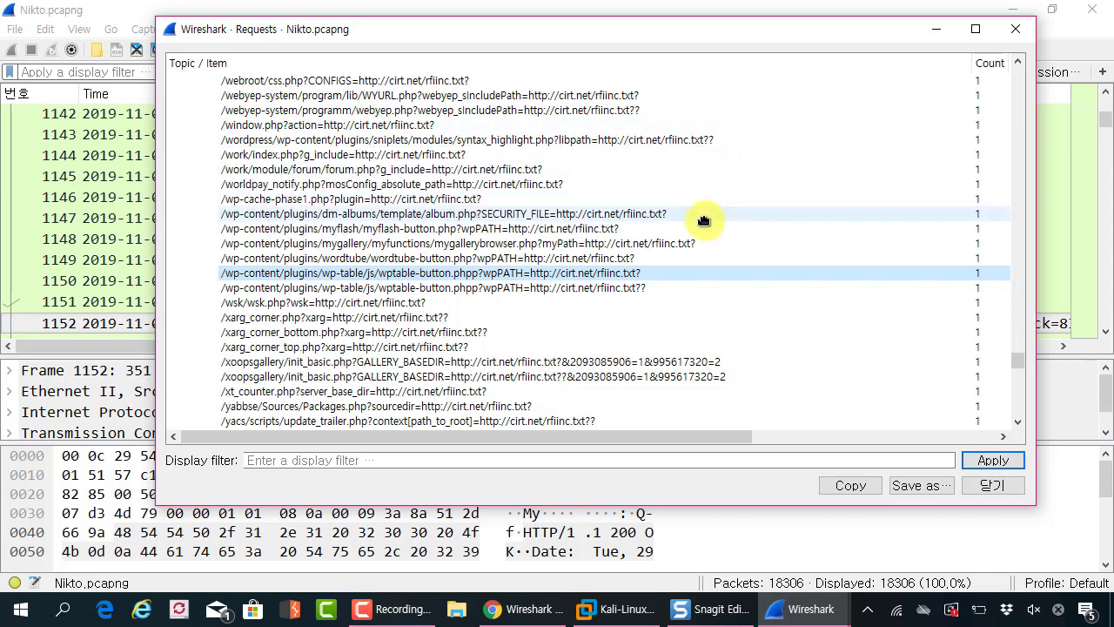
left_click(675, 214)
left_click(633, 272)
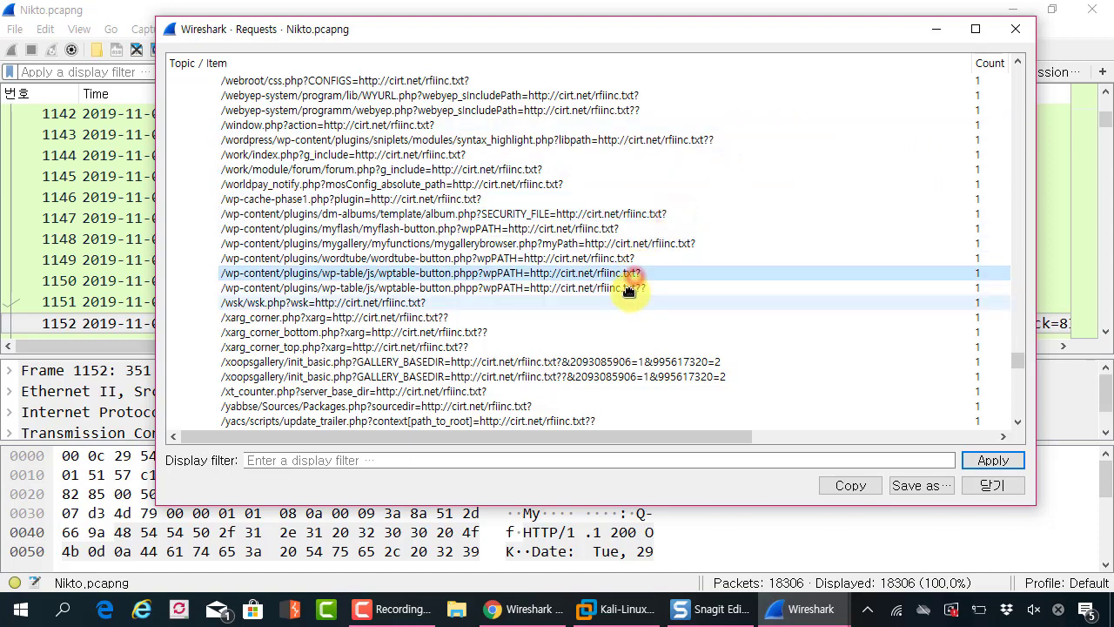
left_click(633, 287)
left_click(570, 347)
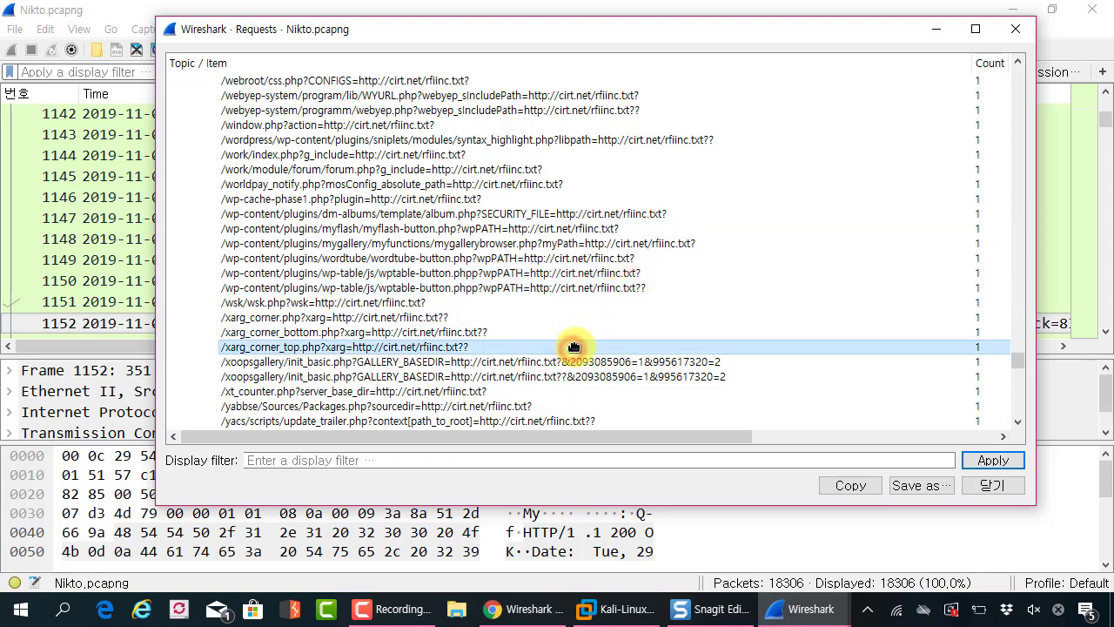
left_click(577, 374)
left_click(591, 362)
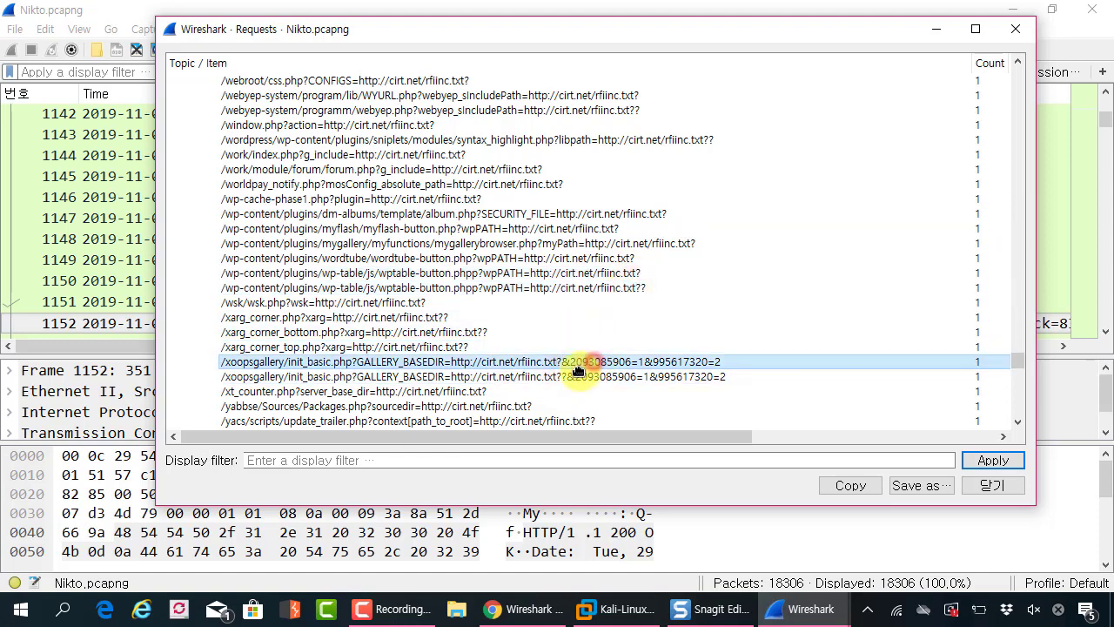
left_click(578, 372)
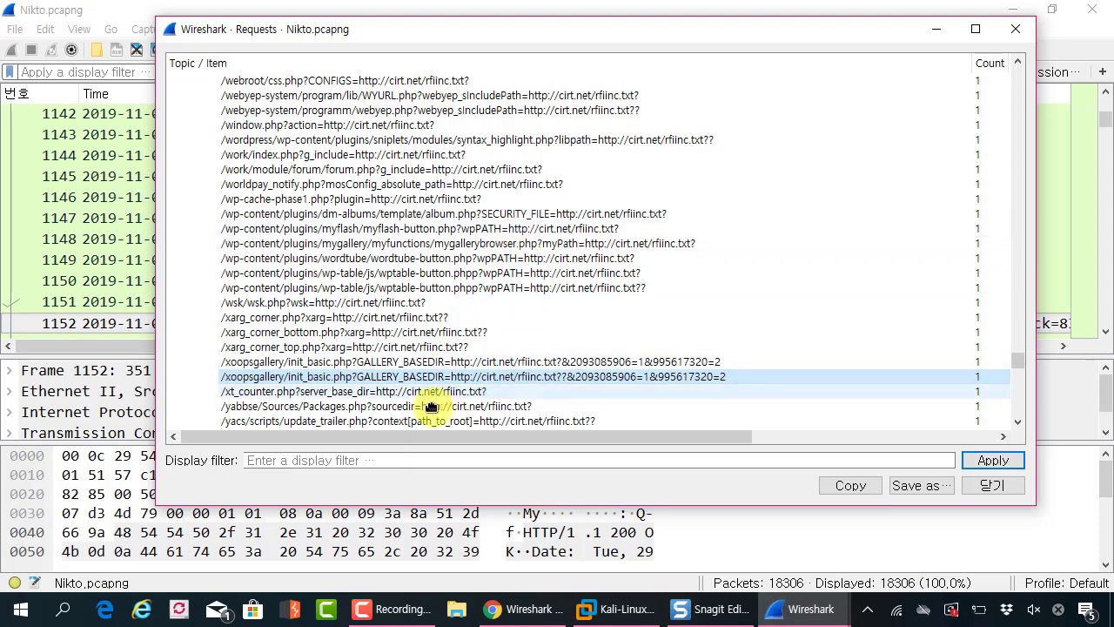